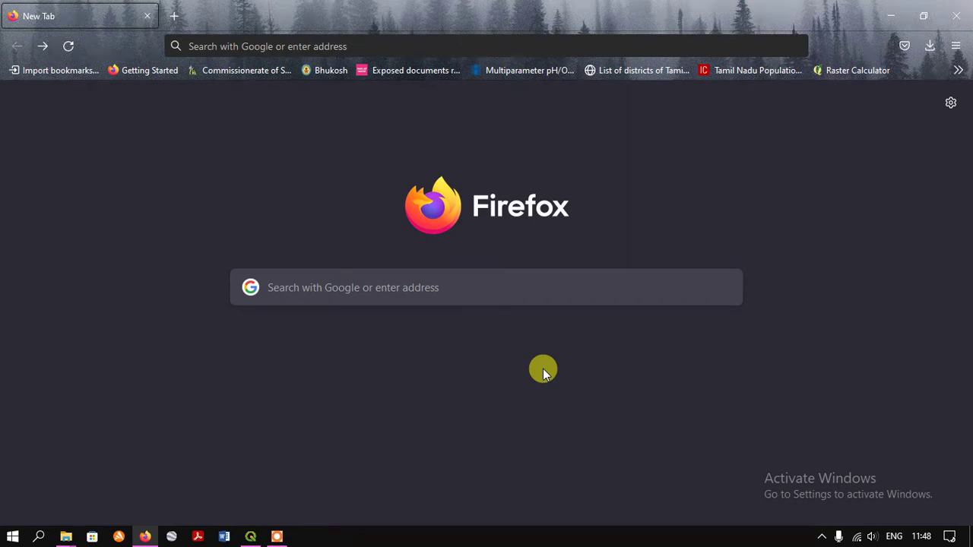
Search Firefox for EarthExplorer and open the earthexplorer.usgs.gov result.
{"action": "left_click", "coordinate": [296, 38]}
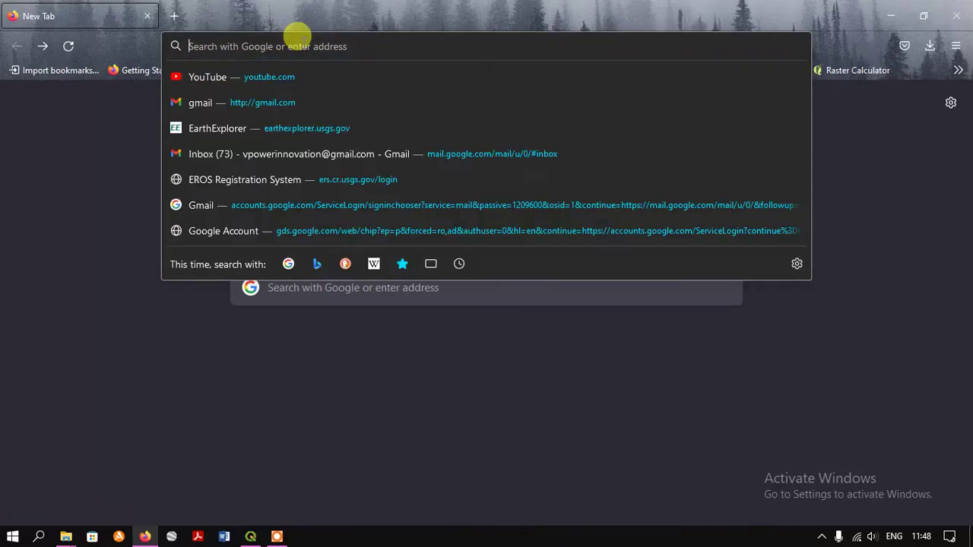
{"action": "type", "text": "EART"}
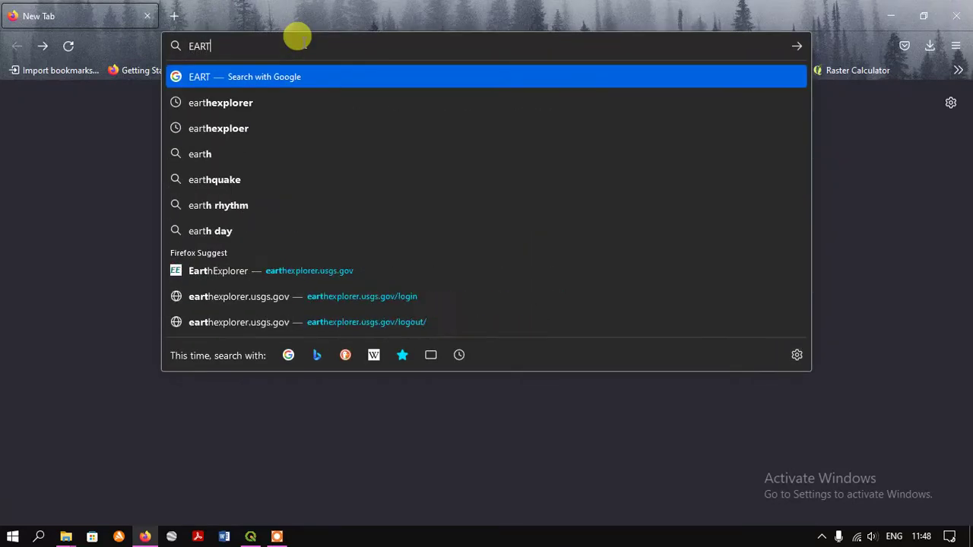
{"action": "type", "text": "HEXPL"}
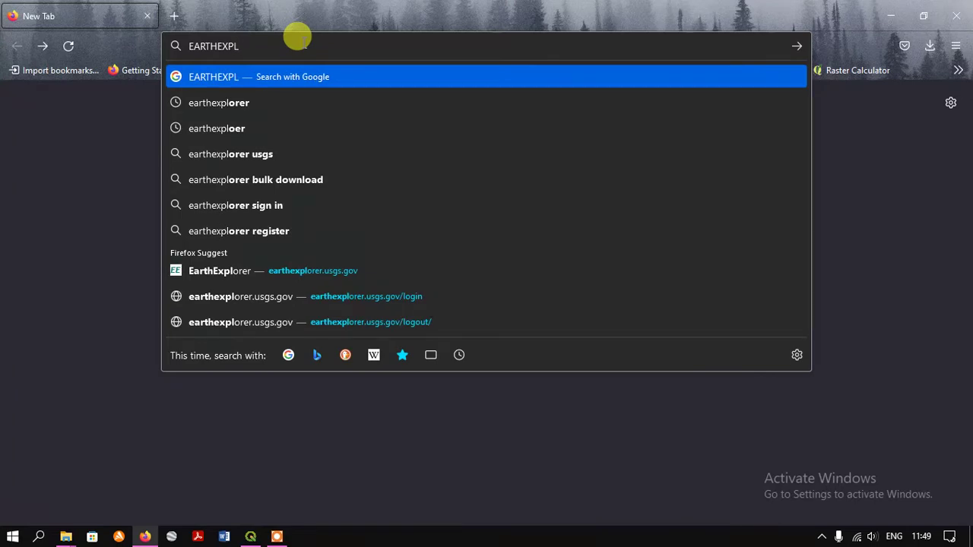
{"action": "type", "text": "RER"}
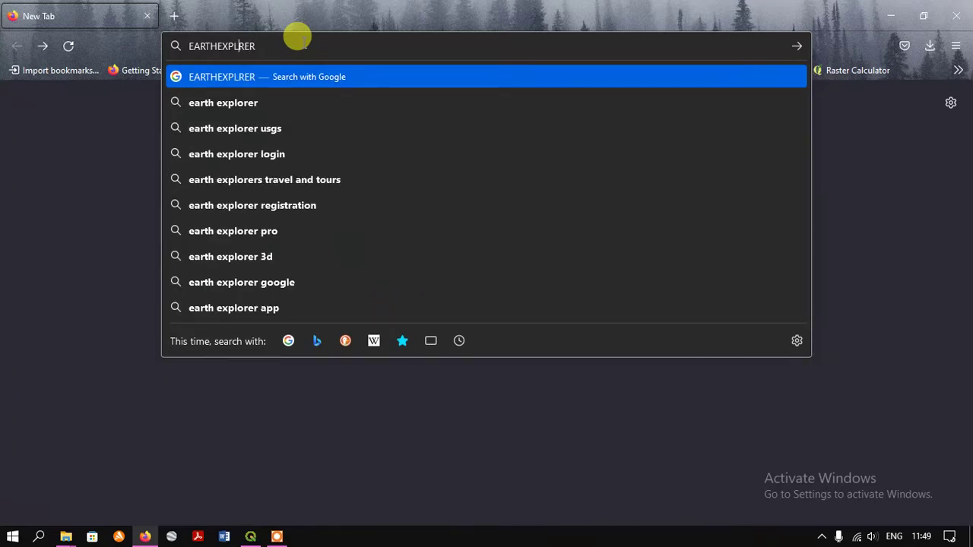
{"action": "type", "text": "O"}
{"action": "key", "text": "Return"}
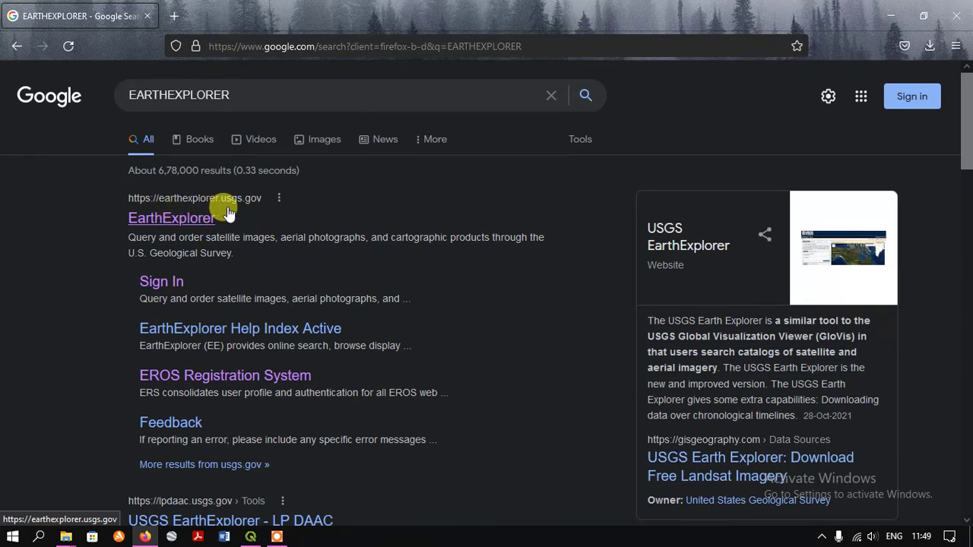
{"action": "left_click", "coordinate": [183, 223]}
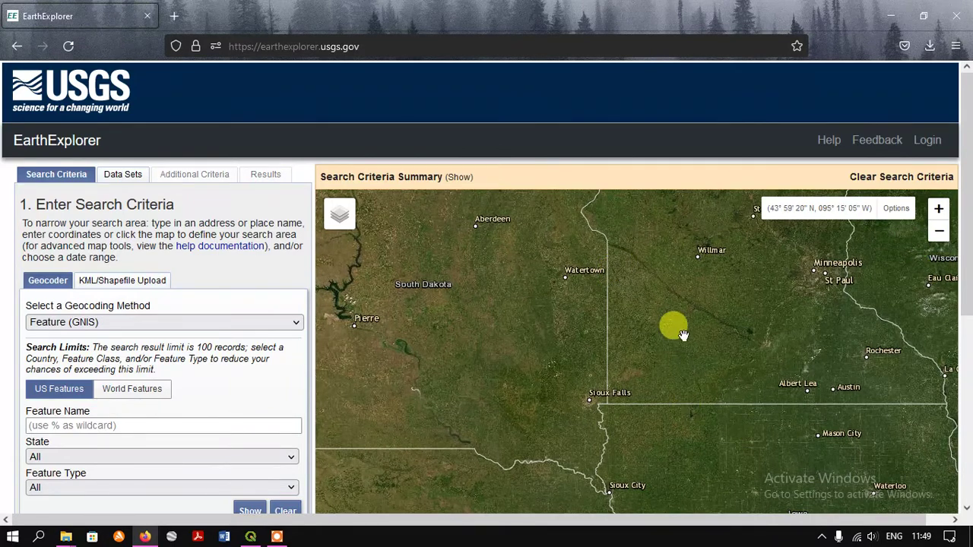
Zoom out and pan the map west from North America across to India.
{"action": "scroll", "coordinate": [683, 316], "scroll_direction": "down", "scroll_amount": 1}
{"action": "scroll", "coordinate": [683, 315], "scroll_direction": "down", "scroll_amount": 3}
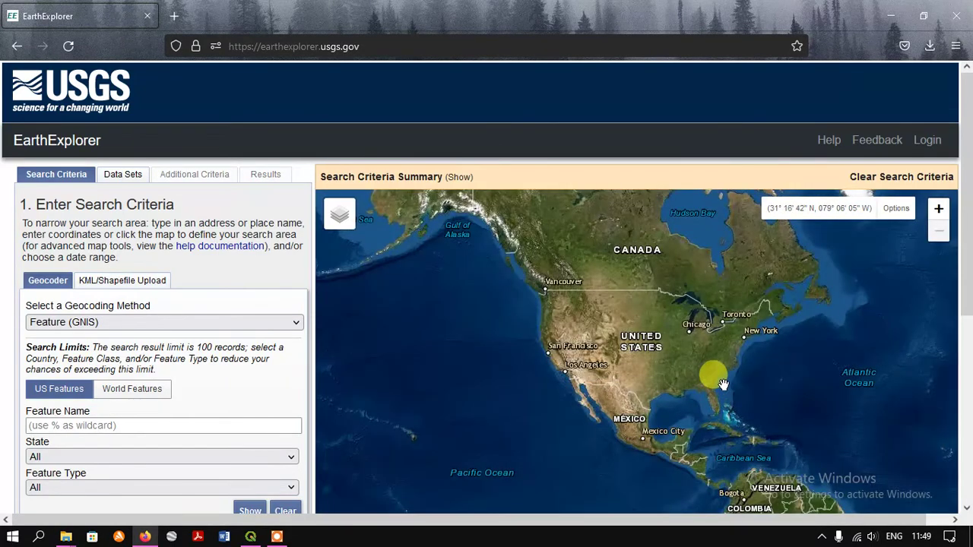
{"action": "left_click_drag", "start_coordinate": [714, 384], "coordinate": [524, 335]}
{"action": "left_click_drag", "start_coordinate": [608, 332], "coordinate": [426, 327]}
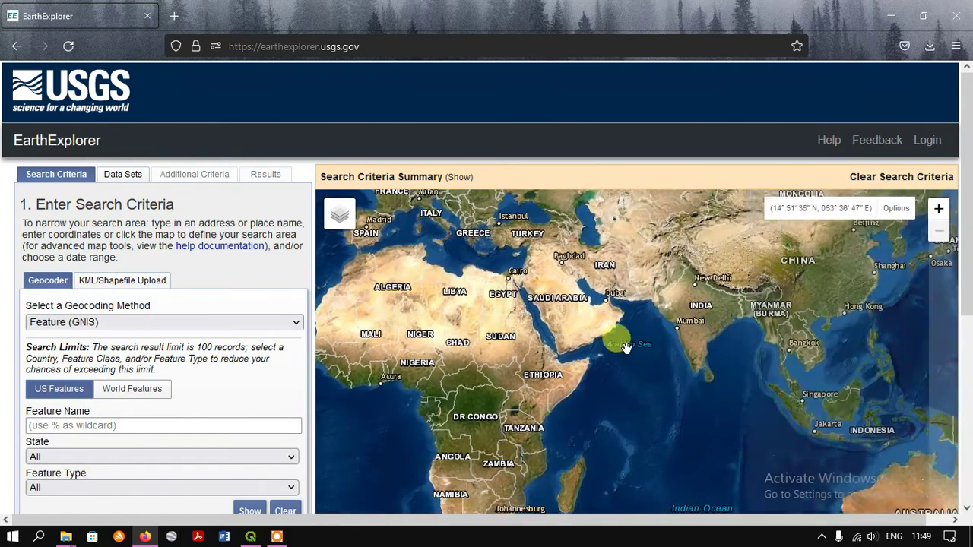
{"action": "left_click_drag", "start_coordinate": [646, 327], "coordinate": [463, 319]}
{"action": "scroll", "coordinate": [554, 321], "scroll_direction": "up", "scroll_amount": 5}
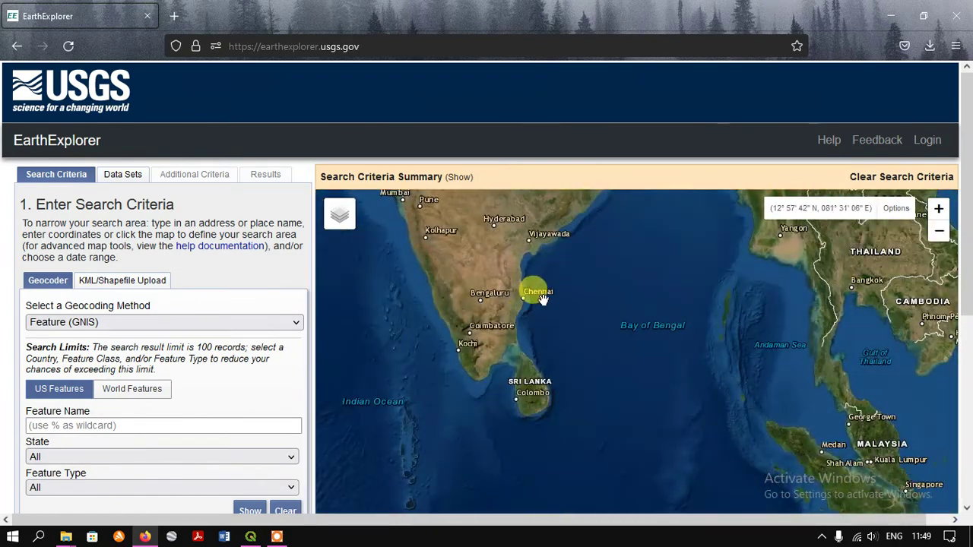
{"action": "scroll", "coordinate": [542, 235], "scroll_direction": "down", "scroll_amount": 3}
Zoom in on India's east coast and center it near Machilipatnam, Gudivada and Repalle.
{"action": "left_click_drag", "start_coordinate": [507, 419], "coordinate": [532, 279]}
{"action": "scroll", "coordinate": [532, 278], "scroll_direction": "up", "scroll_amount": 2}
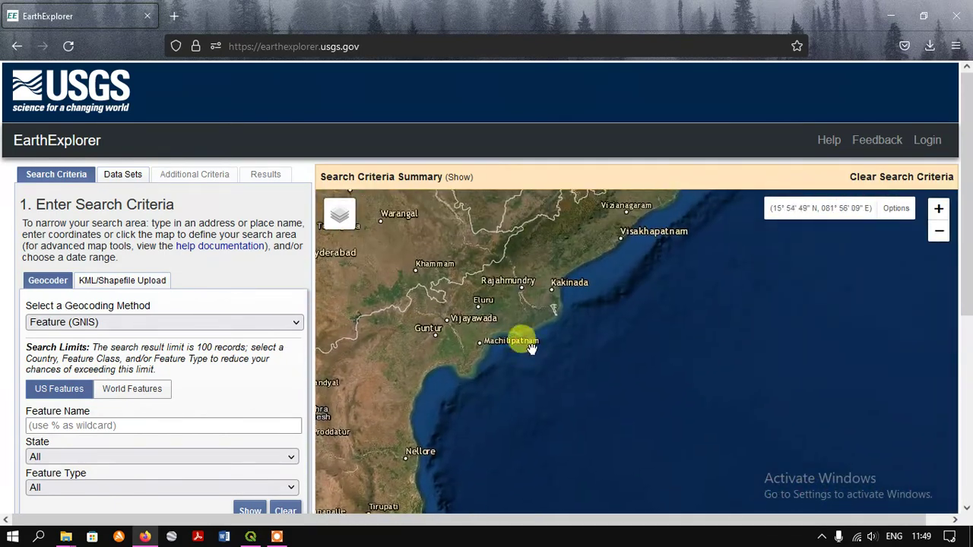
{"action": "scroll", "coordinate": [561, 305], "scroll_direction": "up", "scroll_amount": 2}
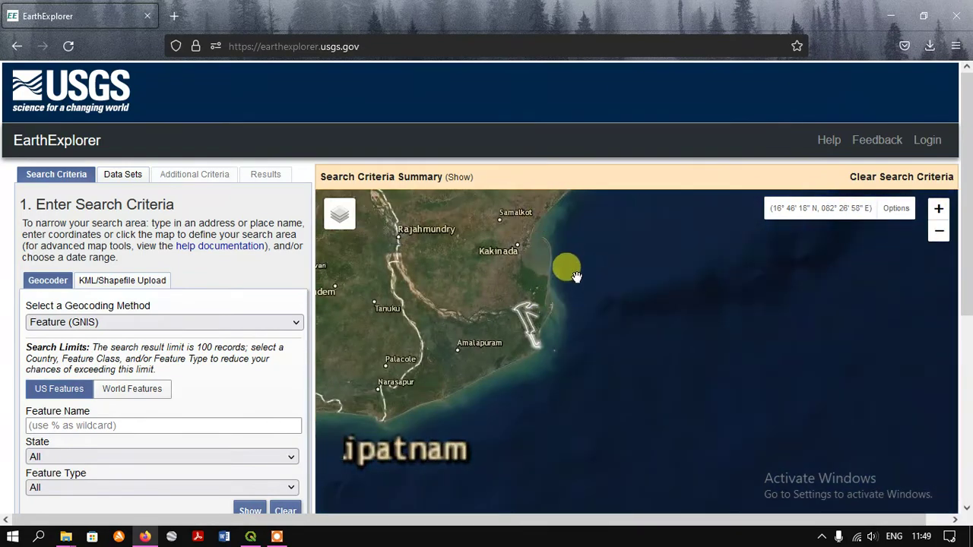
{"action": "left_click_drag", "start_coordinate": [567, 269], "coordinate": [524, 373]}
{"action": "scroll", "coordinate": [532, 332], "scroll_direction": "down", "scroll_amount": 2}
{"action": "scroll", "coordinate": [517, 347], "scroll_direction": "up", "scroll_amount": 3}
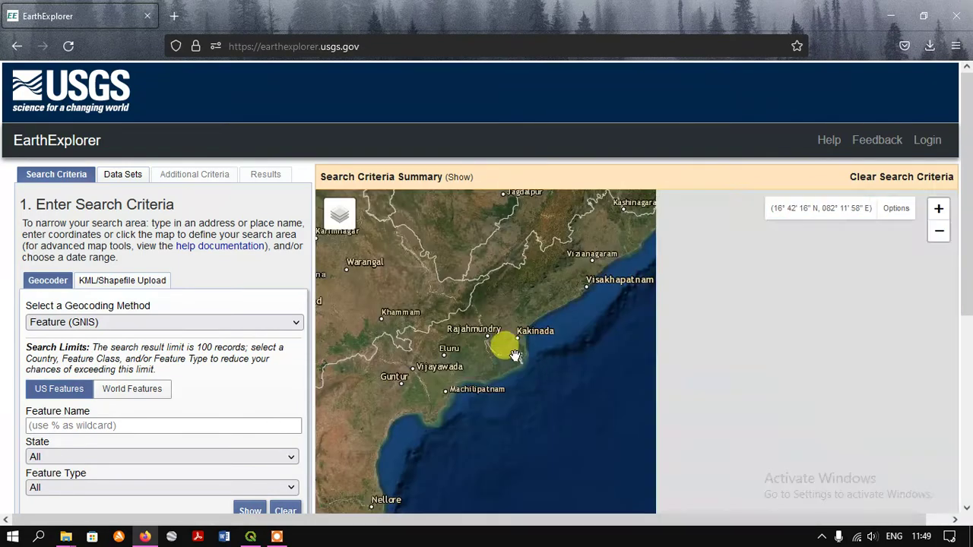
{"action": "scroll", "coordinate": [481, 395], "scroll_direction": "down", "scroll_amount": 2}
{"action": "left_click_drag", "start_coordinate": [495, 370], "coordinate": [613, 311]}
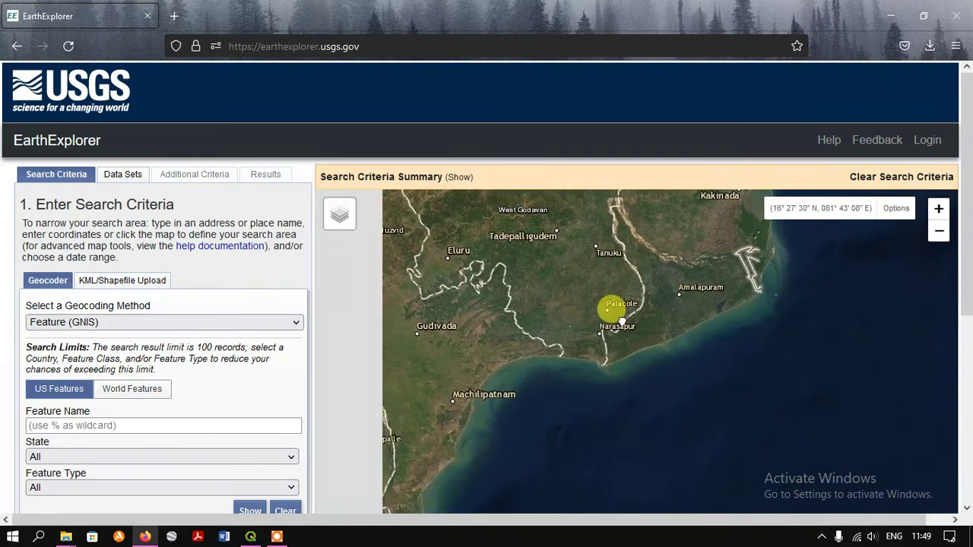
{"action": "scroll", "coordinate": [597, 330], "scroll_direction": "up", "scroll_amount": 2}
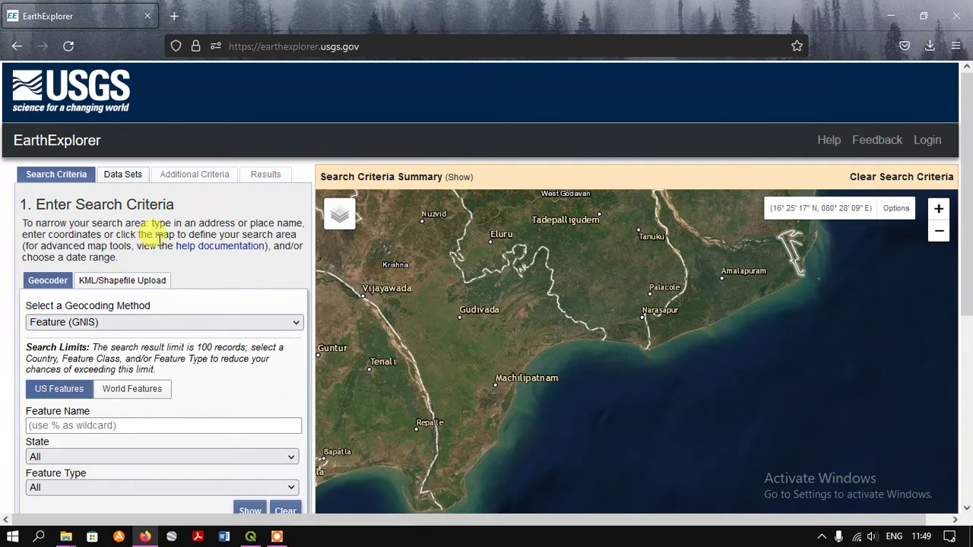
{"action": "scroll", "coordinate": [155, 235], "scroll_direction": "down", "scroll_amount": 2}
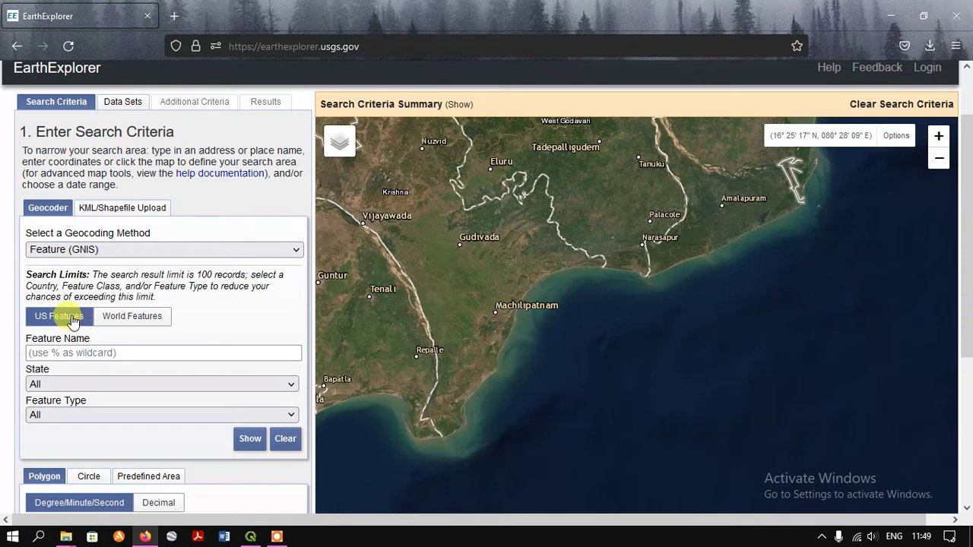
Search World Features for REPALLE and add it as coordinate 16° 01' 00" N, 080° 51' 00" E.
{"action": "left_click", "coordinate": [61, 353]}
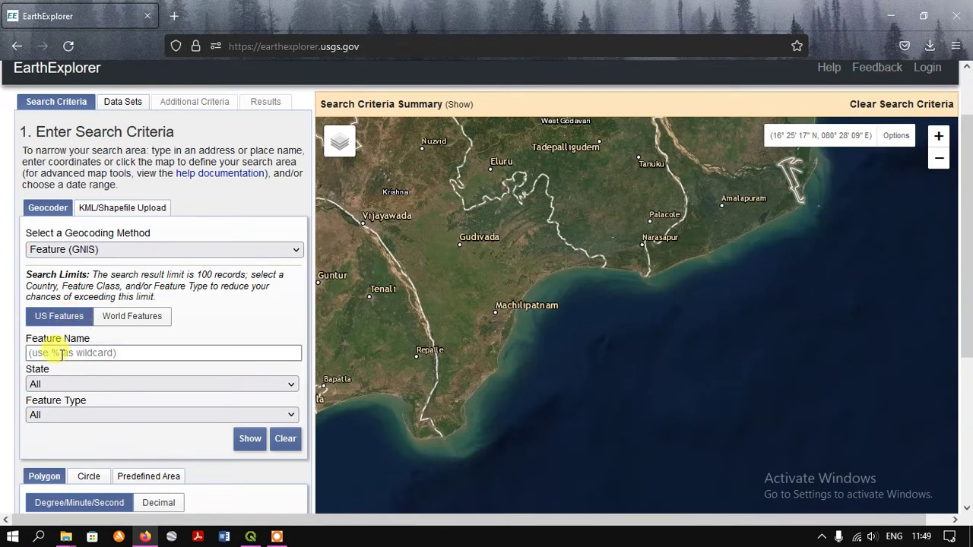
{"action": "left_click", "coordinate": [127, 322]}
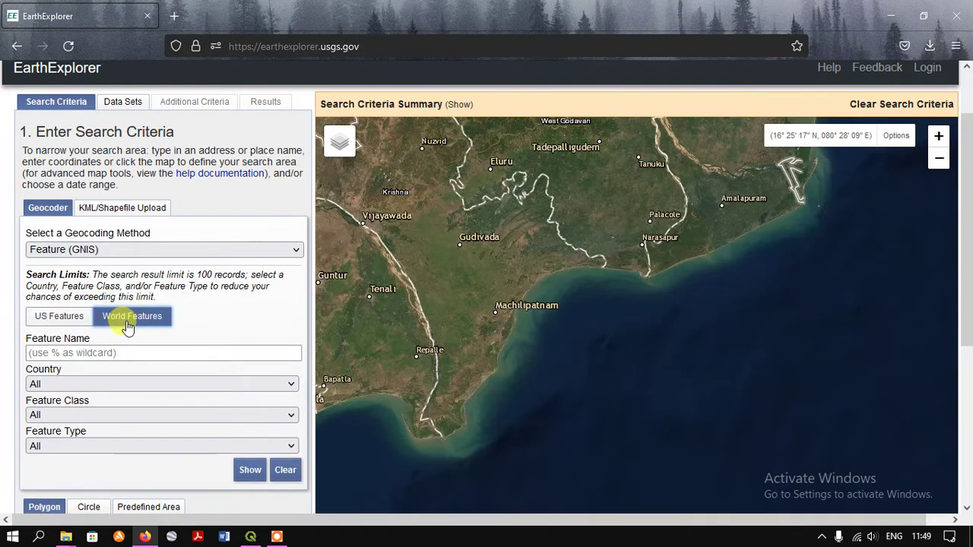
{"action": "left_click", "coordinate": [82, 348]}
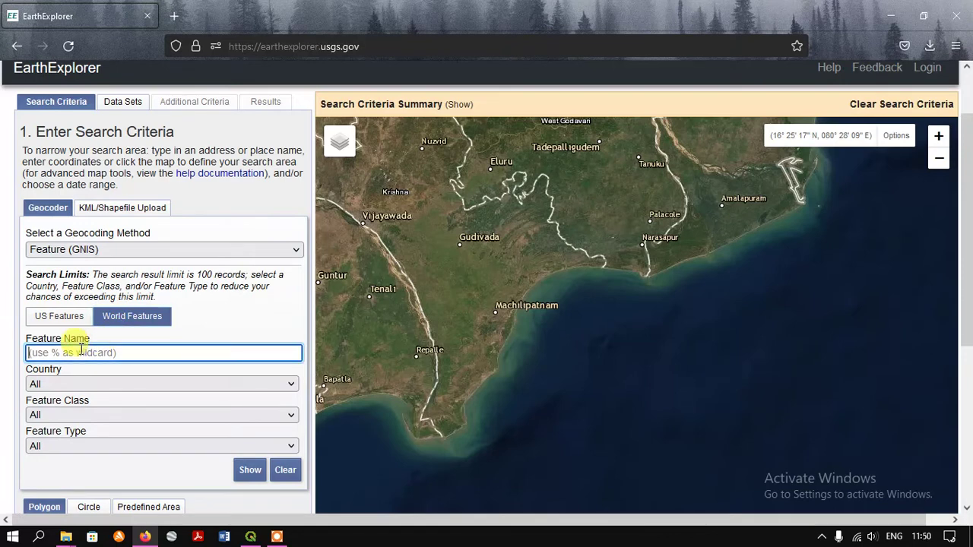
{"action": "type", "text": "REPALLE"}
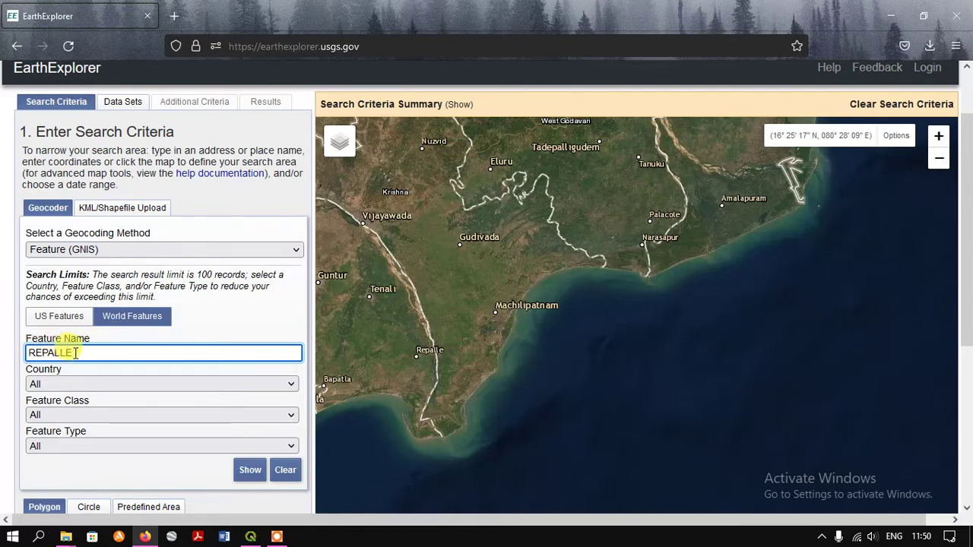
{"action": "scroll", "coordinate": [211, 374], "scroll_direction": "down", "scroll_amount": 2}
{"action": "left_click", "coordinate": [251, 400]}
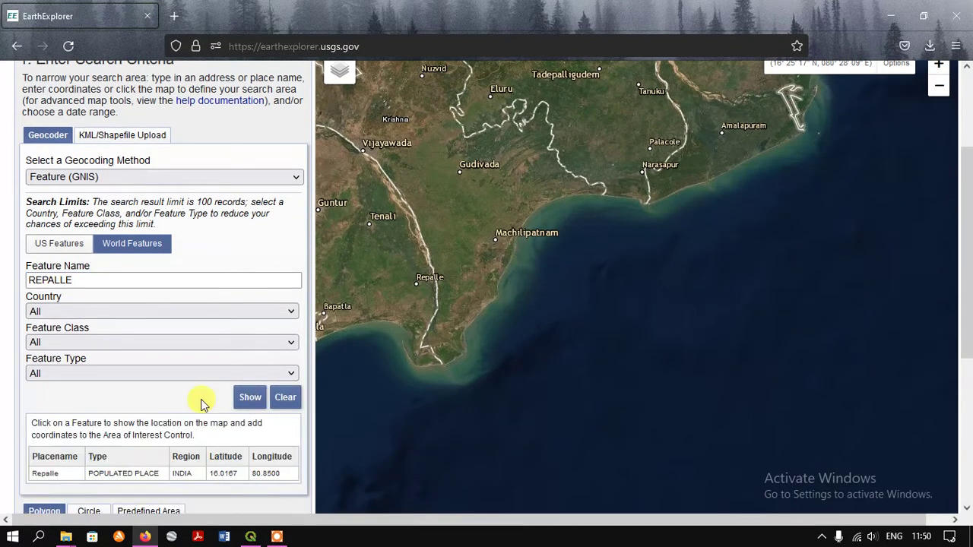
{"action": "scroll", "coordinate": [137, 435], "scroll_direction": "down", "scroll_amount": 2}
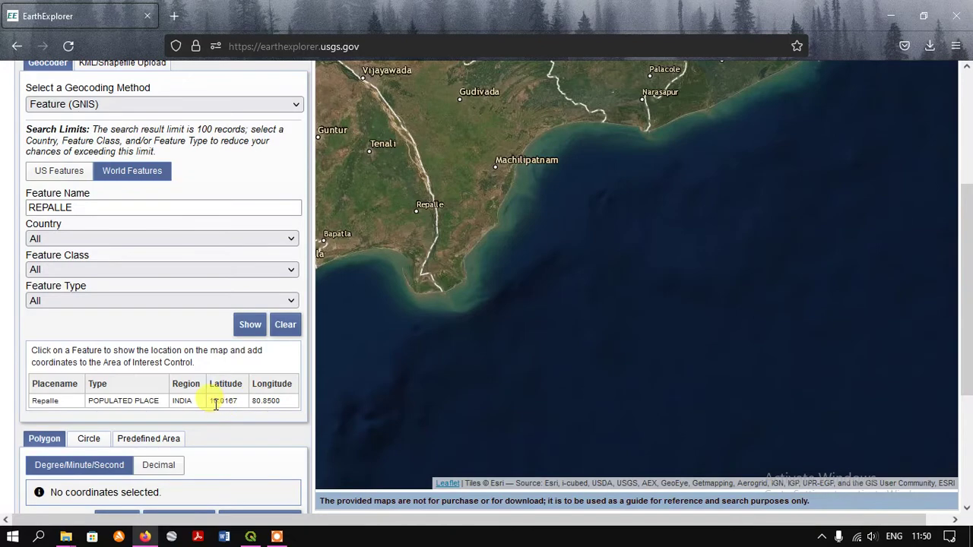
{"action": "left_click", "coordinate": [45, 403]}
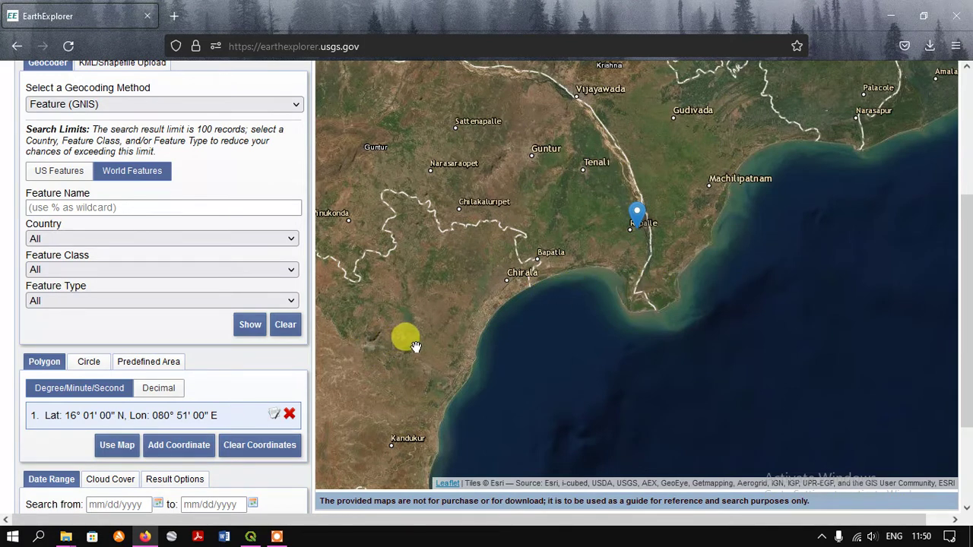
Remove the Repalle point and place six polygon corners from Guntur past Machilipatnam to the coast.
{"action": "left_click", "coordinate": [289, 415]}
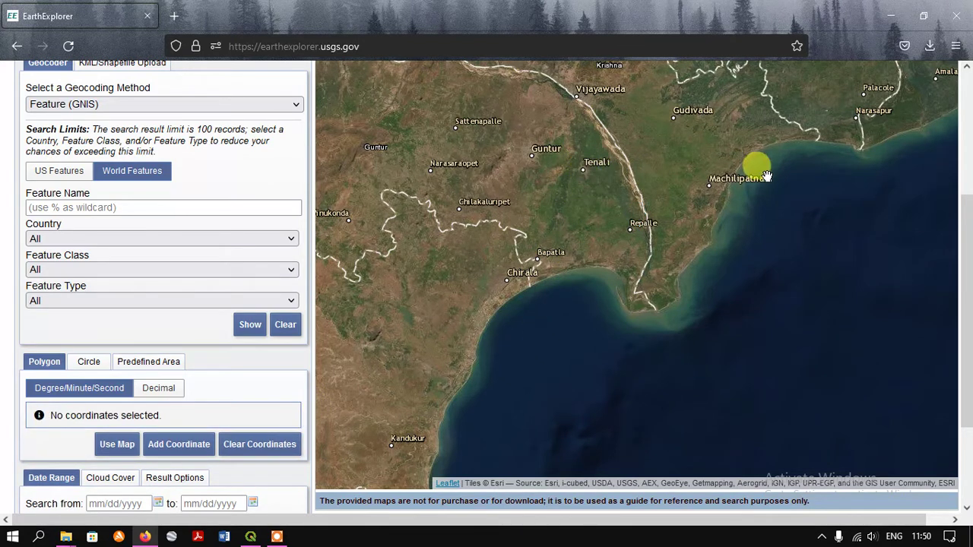
{"action": "left_click", "coordinate": [560, 129]}
{"action": "left_click", "coordinate": [726, 131]}
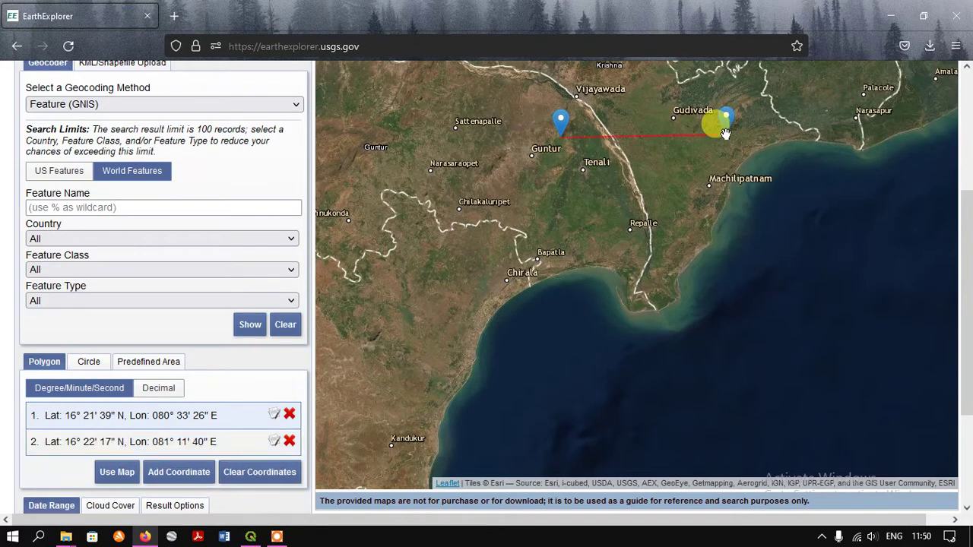
{"action": "left_click", "coordinate": [805, 199]}
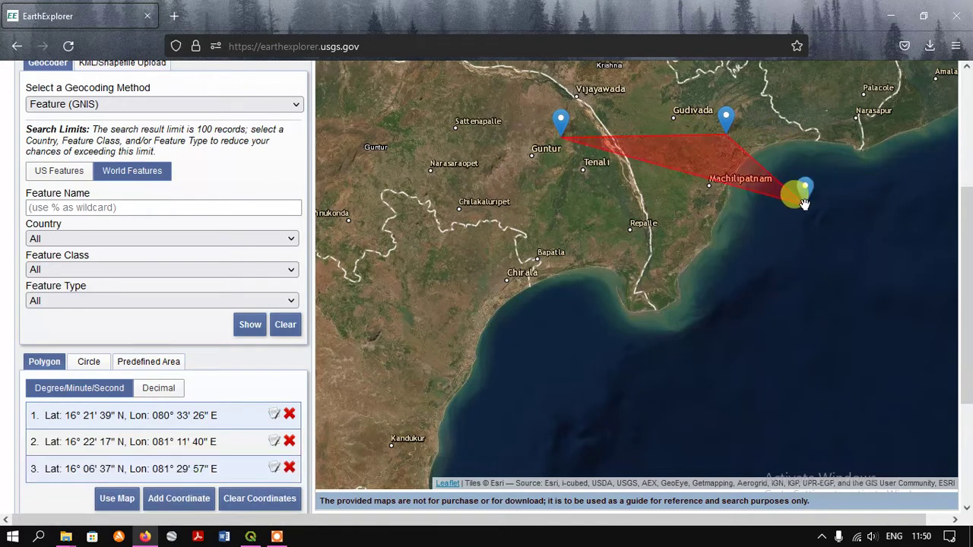
{"action": "left_click", "coordinate": [814, 286]}
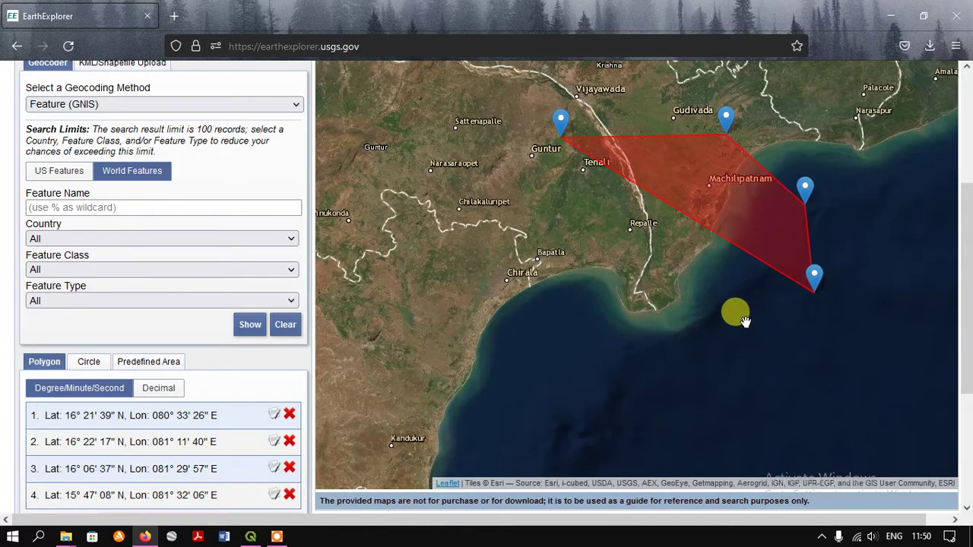
{"action": "left_click", "coordinate": [559, 302]}
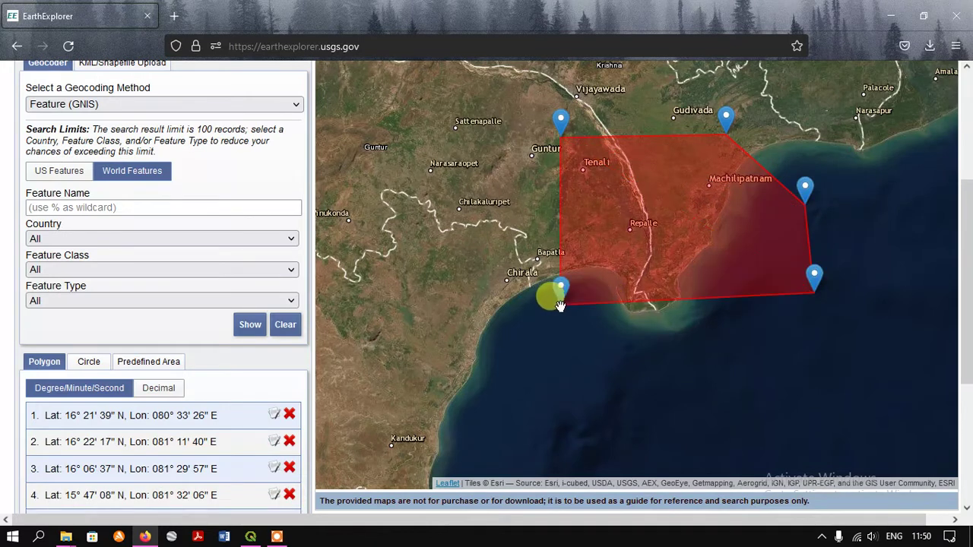
{"action": "left_click", "coordinate": [511, 215]}
Drag the polygon's western corners toward Guntur and Narasaraopet and the southern corner to Chirala.
{"action": "left_click_drag", "start_coordinate": [515, 209], "coordinate": [505, 172]}
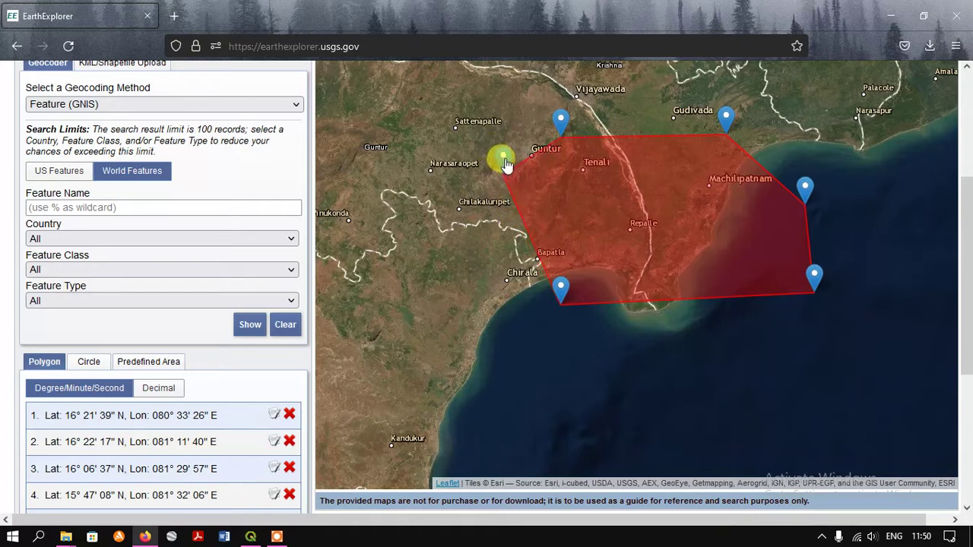
{"action": "left_click_drag", "start_coordinate": [560, 292], "coordinate": [505, 293]}
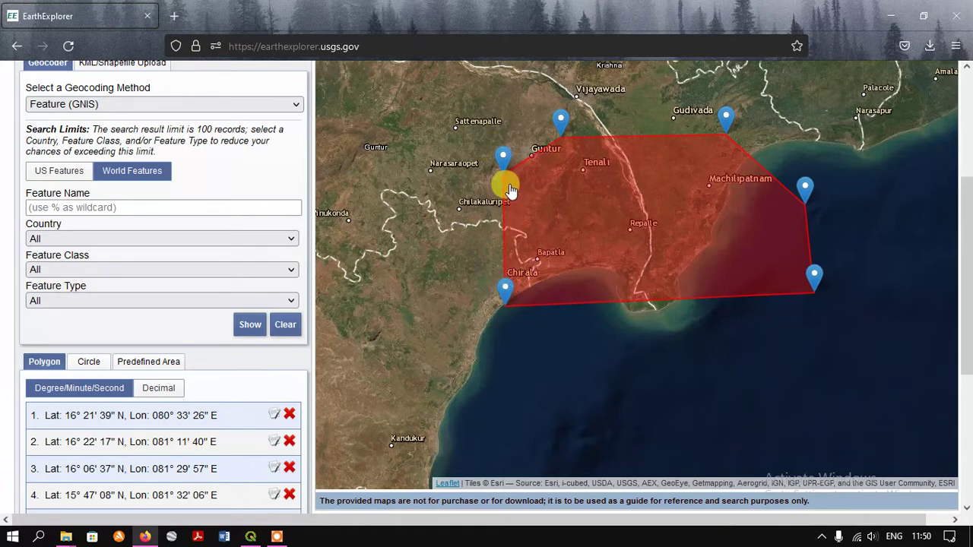
{"action": "mouse_move", "coordinate": [506, 163]}
{"action": "left_mouse_down"}
{"action": "mouse_move", "coordinate": [557, 178]}
{"action": "mouse_move", "coordinate": [508, 163]}
{"action": "mouse_move", "coordinate": [481, 164]}
{"action": "mouse_move", "coordinate": [480, 174]}
{"action": "left_mouse_up"}
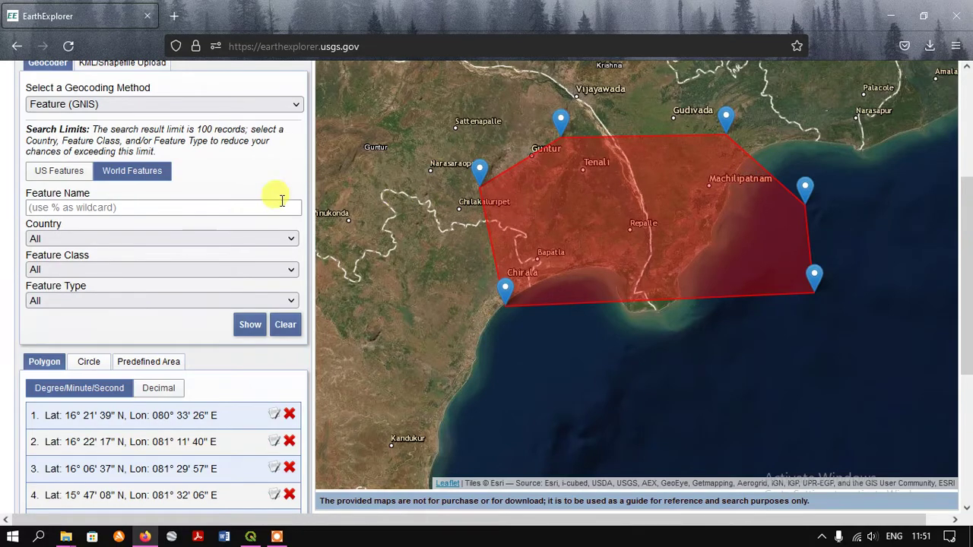
{"action": "scroll", "coordinate": [204, 181], "scroll_direction": "up", "scroll_amount": 2}
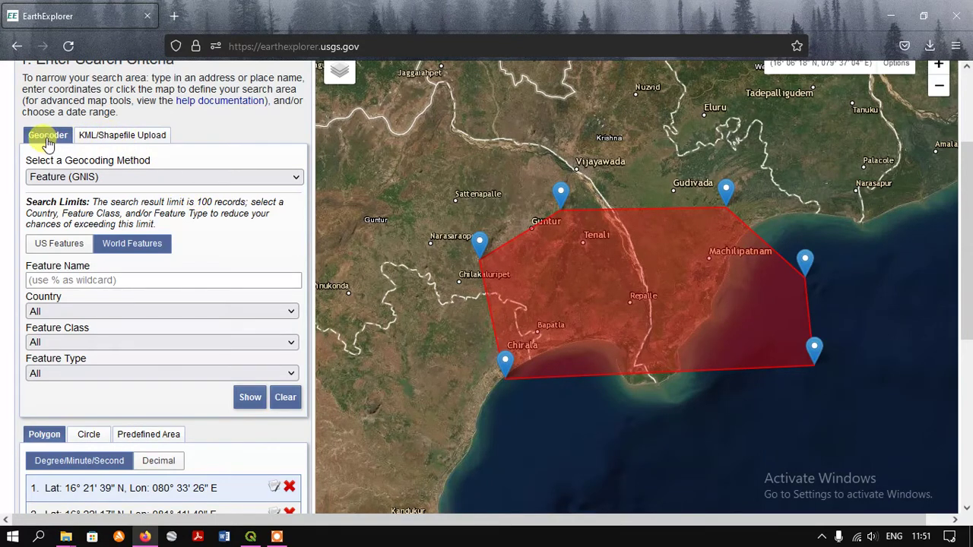
Try the KML/Shapefile Upload option, which requires logging in to upload a file.
{"action": "left_click", "coordinate": [99, 138]}
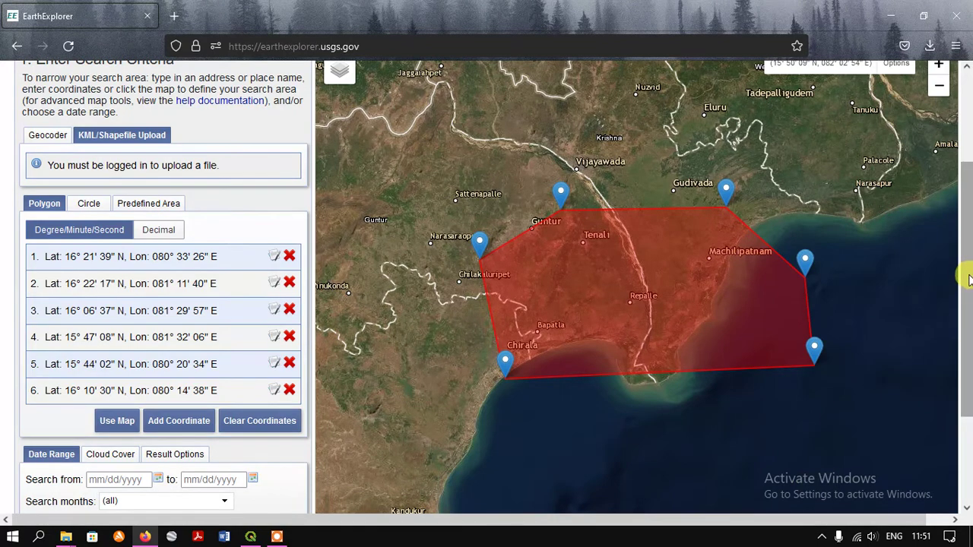
{"action": "left_click_drag", "start_coordinate": [969, 280], "coordinate": [968, 207]}
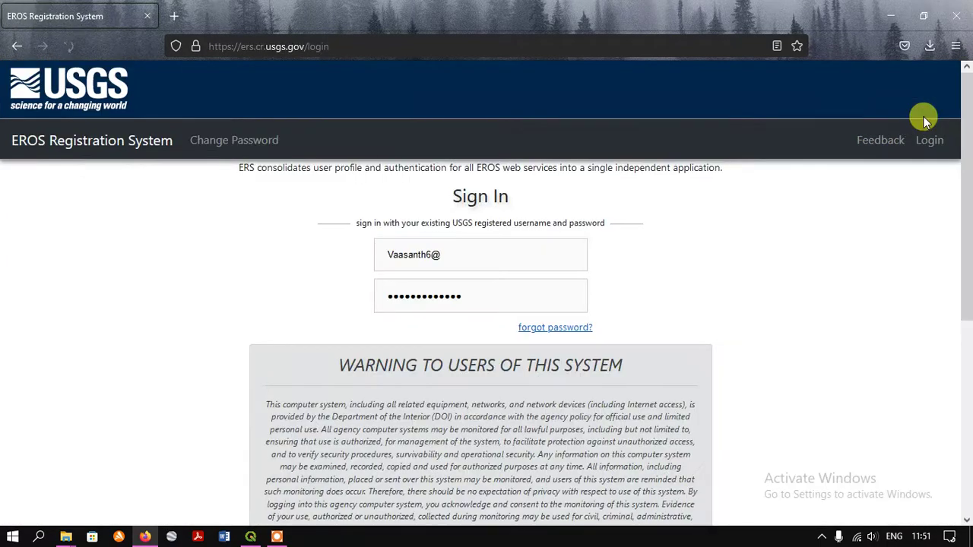
Sign in on the EROS Registration System page using the saved username and password.
{"action": "scroll", "coordinate": [750, 378], "scroll_direction": "down", "scroll_amount": 3}
{"action": "scroll", "coordinate": [750, 378], "scroll_direction": "down", "scroll_amount": 1}
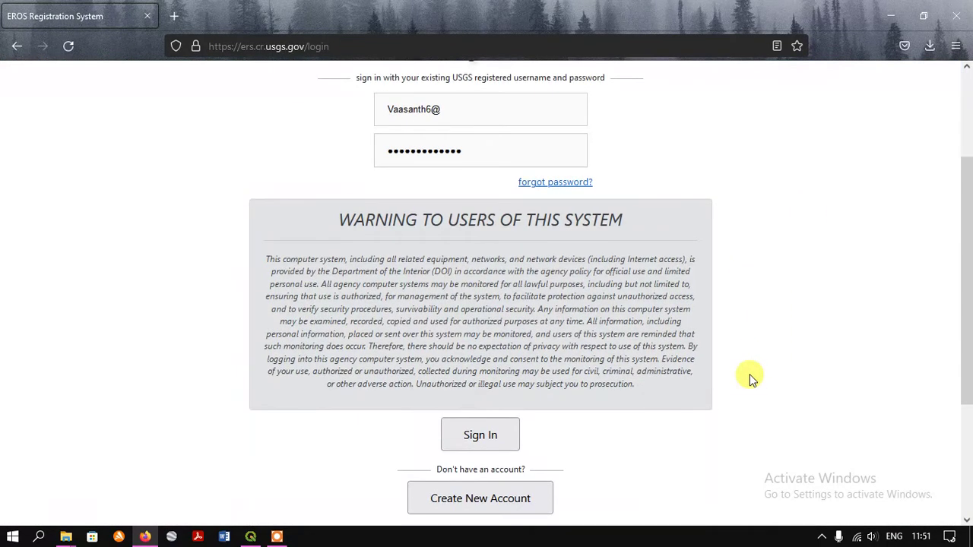
{"action": "scroll", "coordinate": [749, 378], "scroll_direction": "down", "scroll_amount": 2}
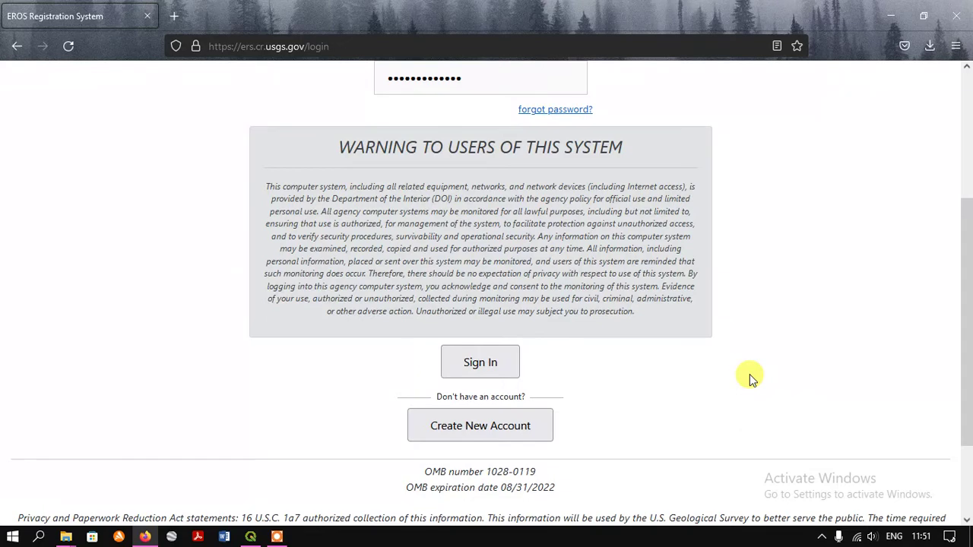
{"action": "scroll", "coordinate": [739, 367], "scroll_direction": "up", "scroll_amount": 2}
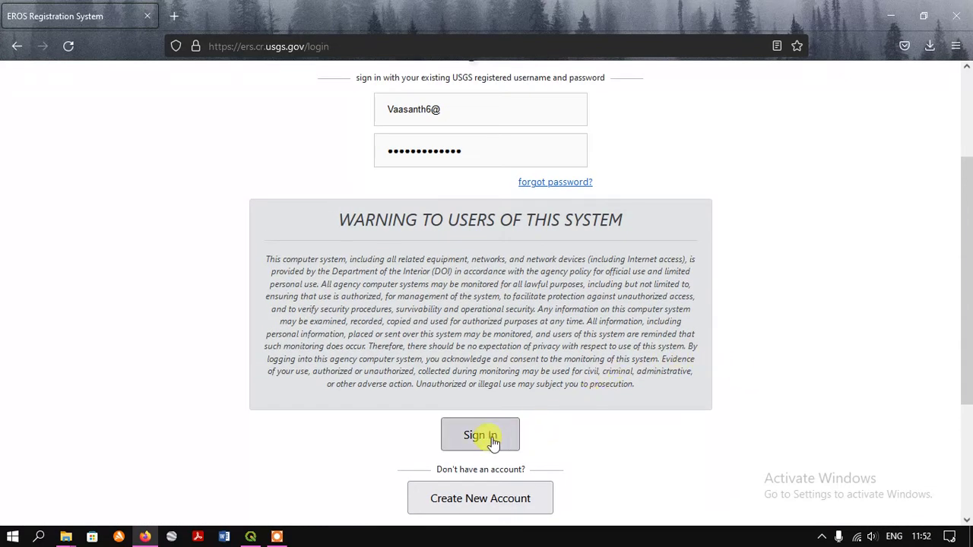
{"action": "left_click", "coordinate": [477, 438]}
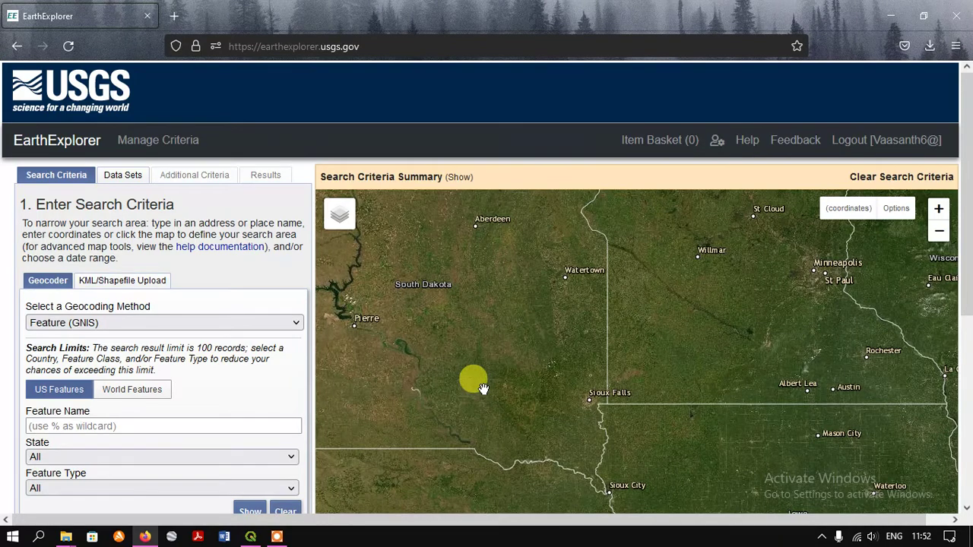
Check the KML/Shapefile Upload tab, then return to the Geocoder place-name search.
{"action": "left_click", "coordinate": [133, 285]}
{"action": "scroll", "coordinate": [193, 276], "scroll_direction": "down", "scroll_amount": 2}
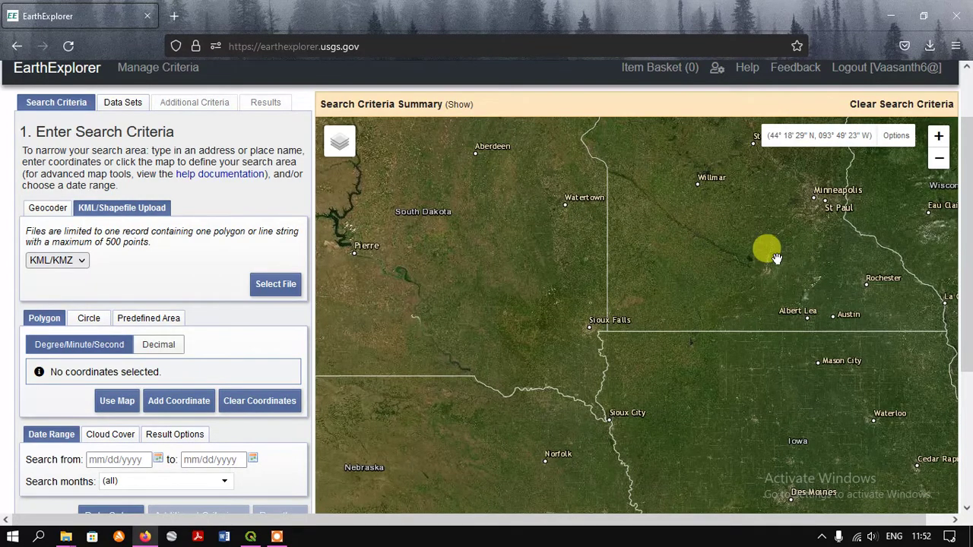
{"action": "left_click", "coordinate": [48, 212]}
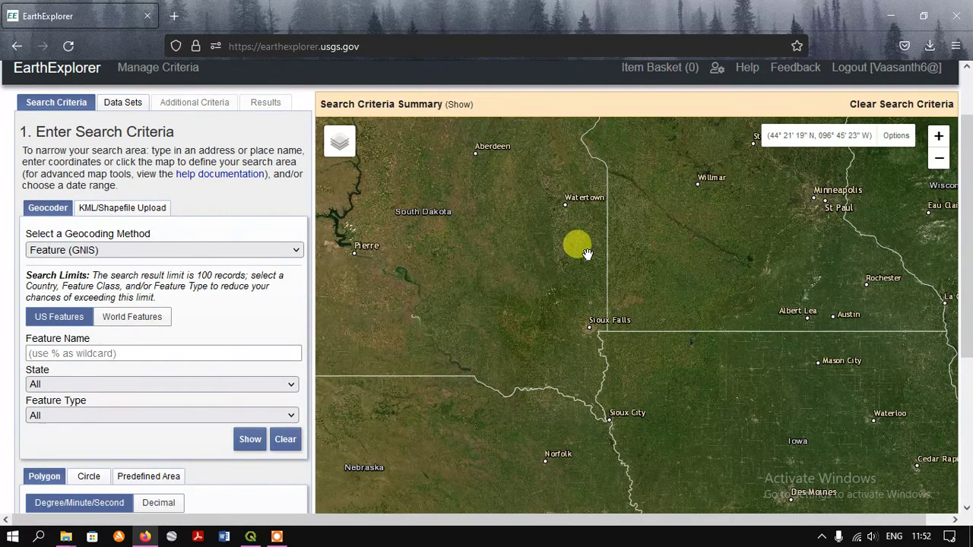
Zoom out, pan across to South Asia and zoom in on India's southeast coast near Chennai.
{"action": "scroll", "coordinate": [575, 246], "scroll_direction": "down", "scroll_amount": 3}
{"action": "scroll", "coordinate": [495, 267], "scroll_direction": "down", "scroll_amount": 3}
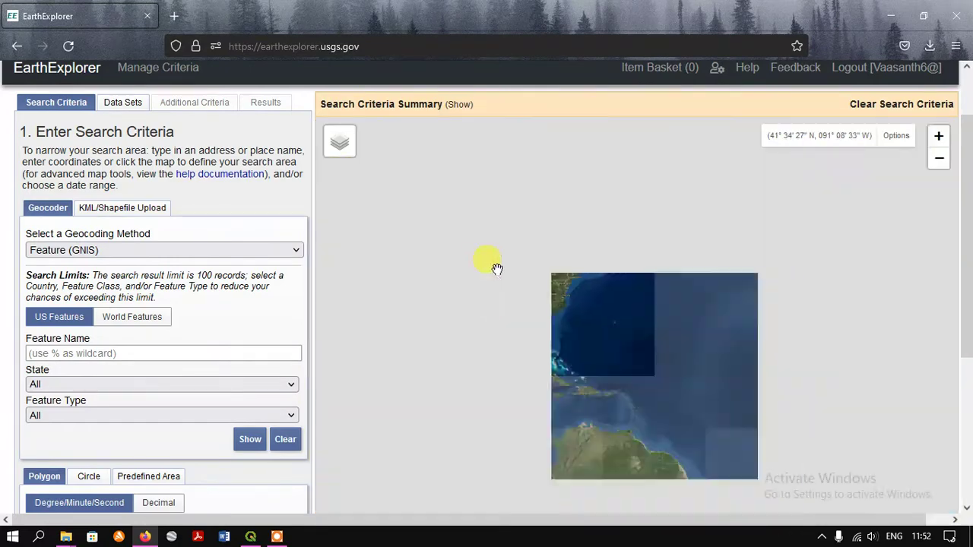
{"action": "left_click_drag", "start_coordinate": [662, 284], "coordinate": [250, 243]}
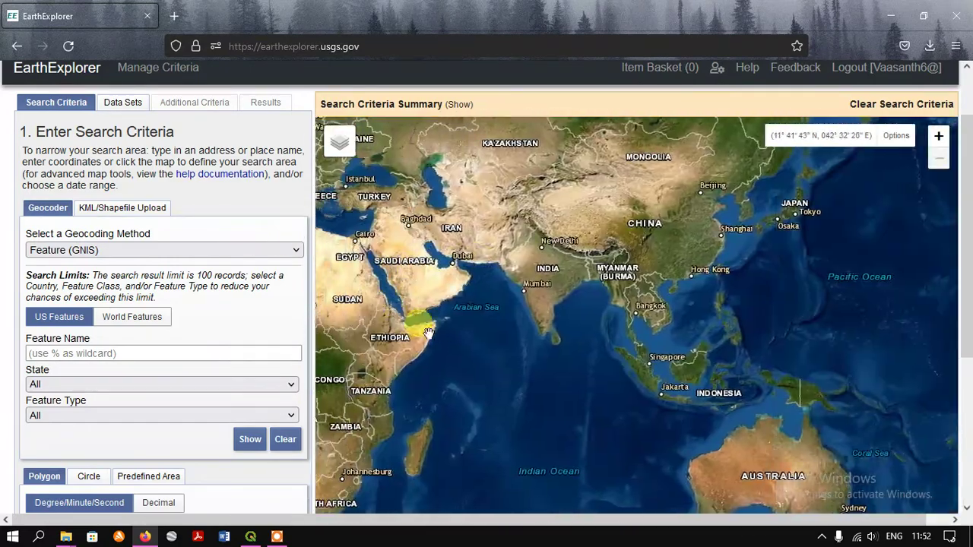
{"action": "scroll", "coordinate": [559, 325], "scroll_direction": "up", "scroll_amount": 1}
{"action": "scroll", "coordinate": [559, 324], "scroll_direction": "up", "scroll_amount": 2}
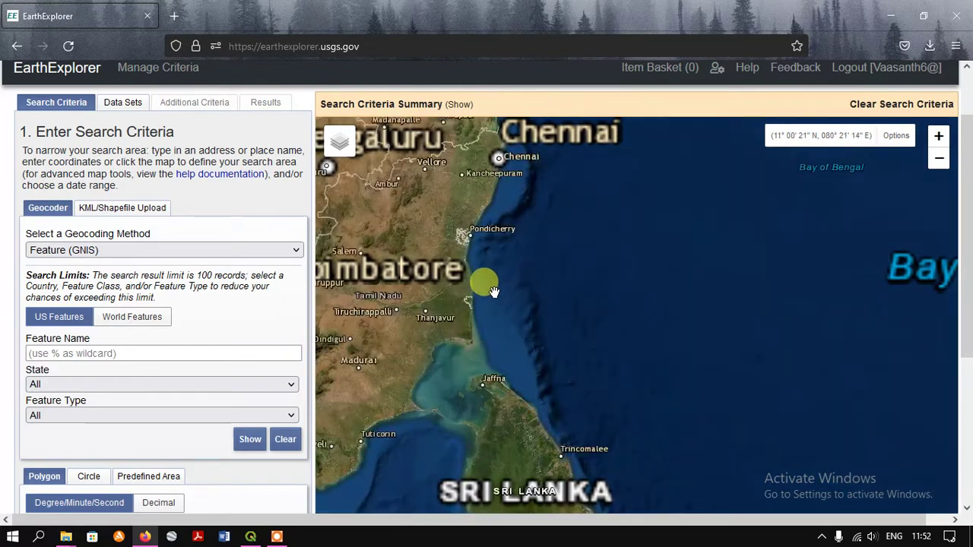
{"action": "scroll", "coordinate": [502, 225], "scroll_direction": "up", "scroll_amount": 1}
Add Repalle from a World Features search as the coordinate 16° 01' 00" N, 080° 51' 00" E.
{"action": "left_click_drag", "start_coordinate": [501, 225], "coordinate": [500, 289]}
{"action": "left_click", "coordinate": [61, 354]}
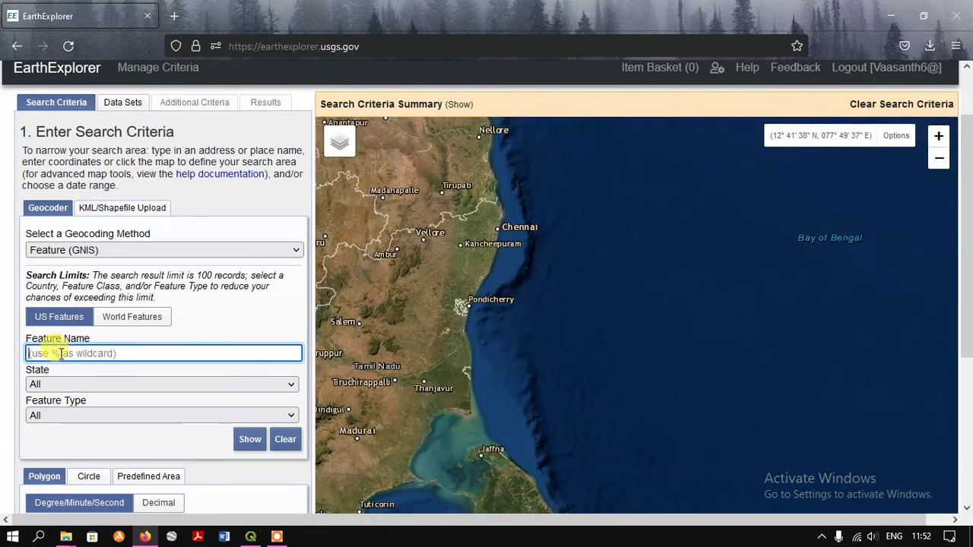
{"action": "left_click", "coordinate": [132, 316]}
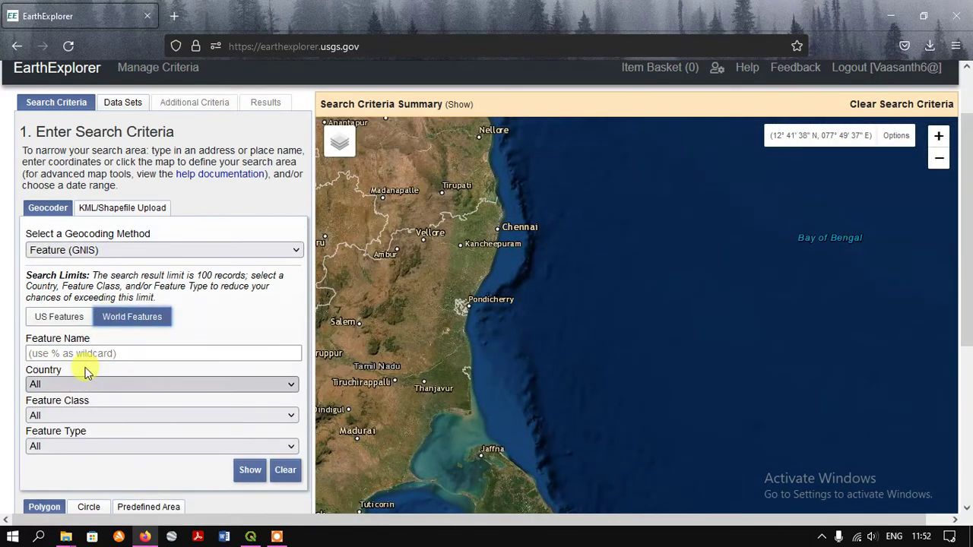
{"action": "left_click", "coordinate": [89, 354]}
{"action": "type", "text": "REPALLE"}
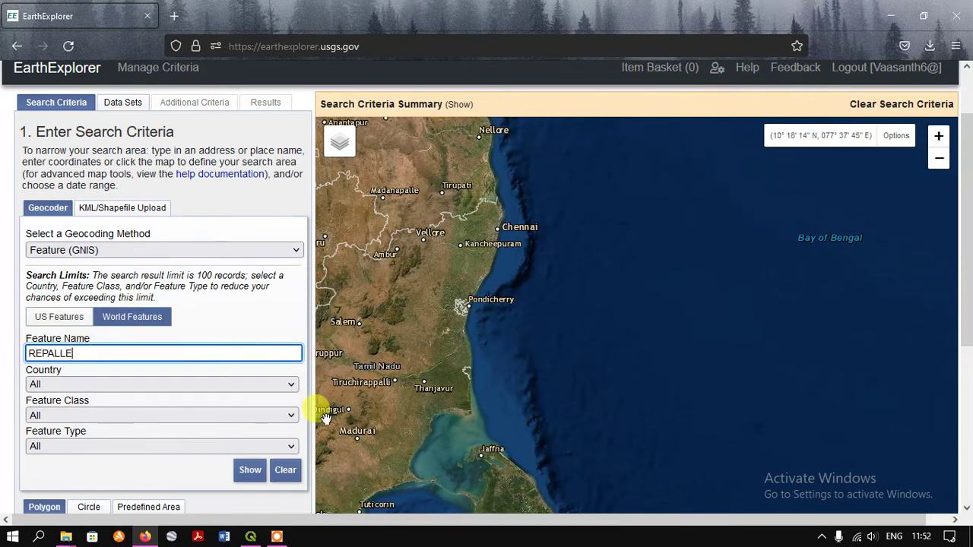
{"action": "left_click", "coordinate": [249, 477]}
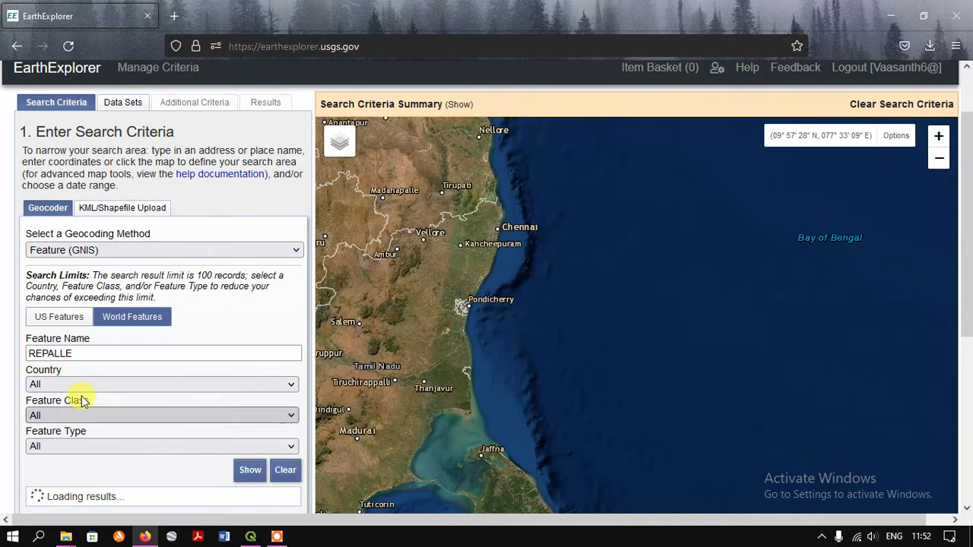
{"action": "scroll", "coordinate": [119, 365], "scroll_direction": "down", "scroll_amount": 3}
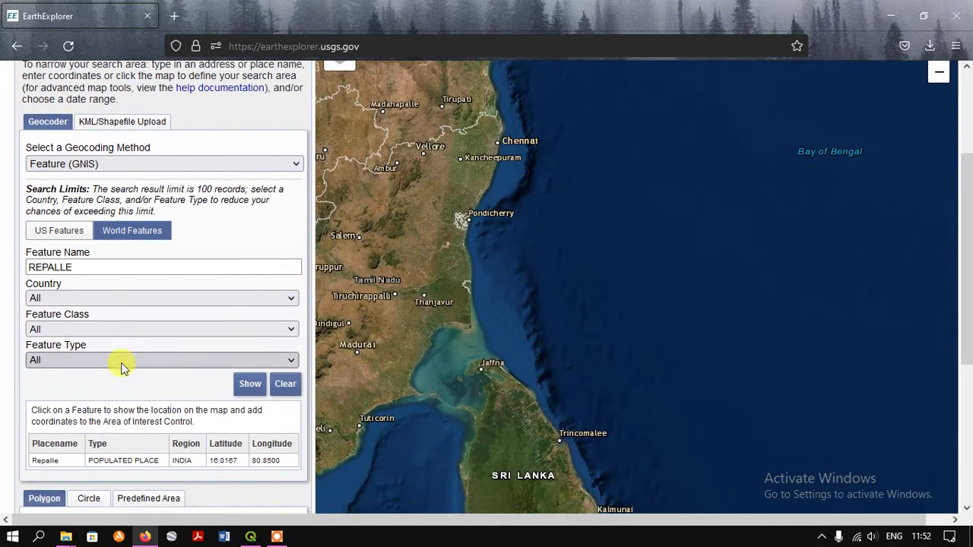
{"action": "left_click", "coordinate": [48, 402]}
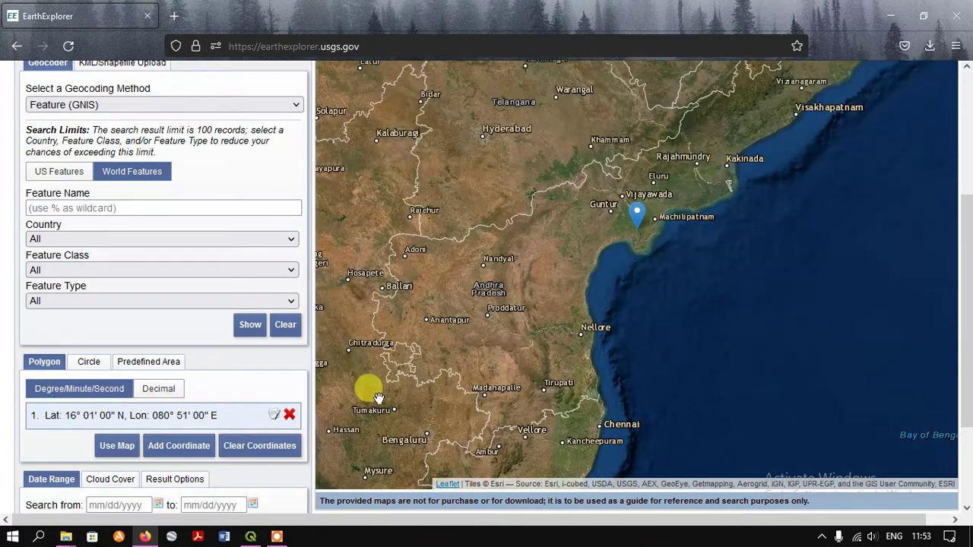
{"action": "scroll", "coordinate": [682, 228], "scroll_direction": "up", "scroll_amount": 2}
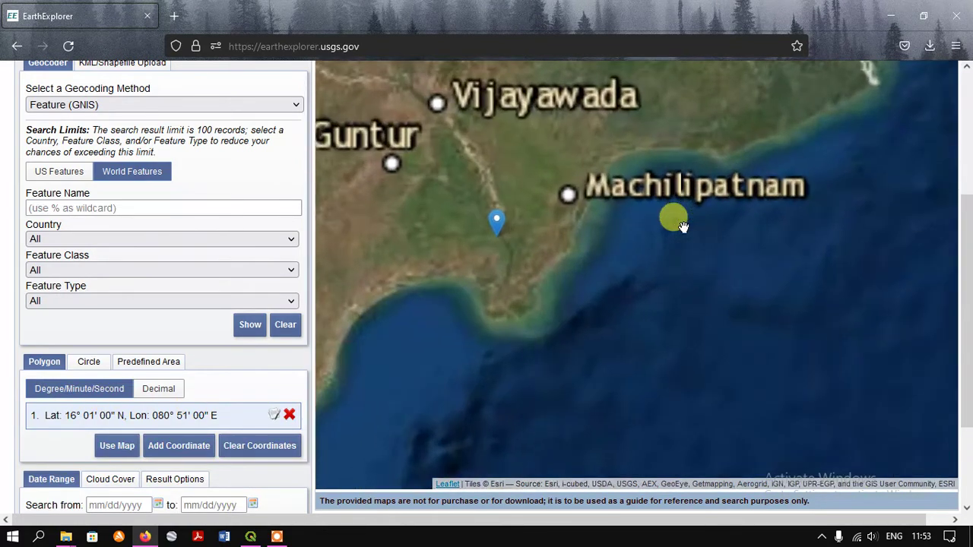
{"action": "left_click_drag", "start_coordinate": [506, 188], "coordinate": [550, 245]}
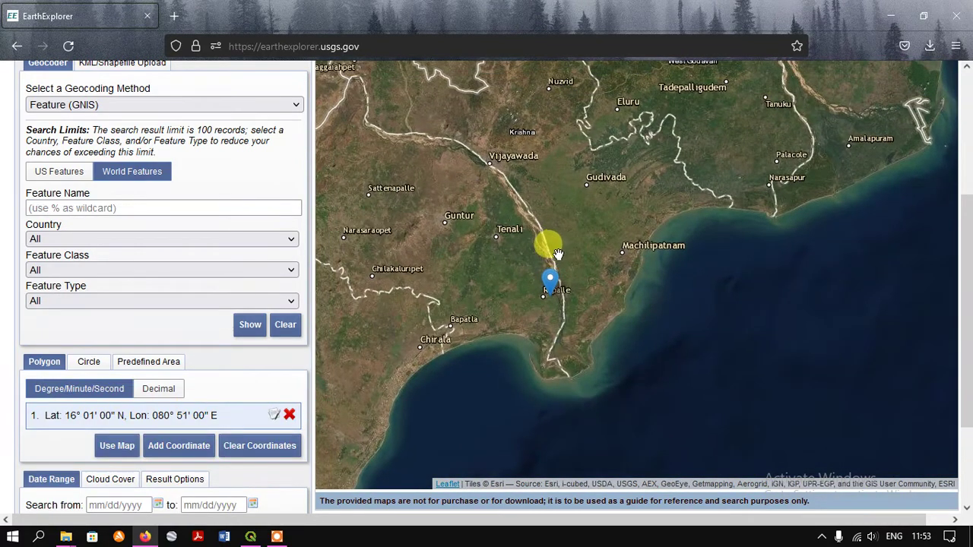
Replace the Repalle point with a four-corner polygon spanning Vijayawada, Chirala and Machilipatnam.
{"action": "left_click", "coordinate": [289, 415]}
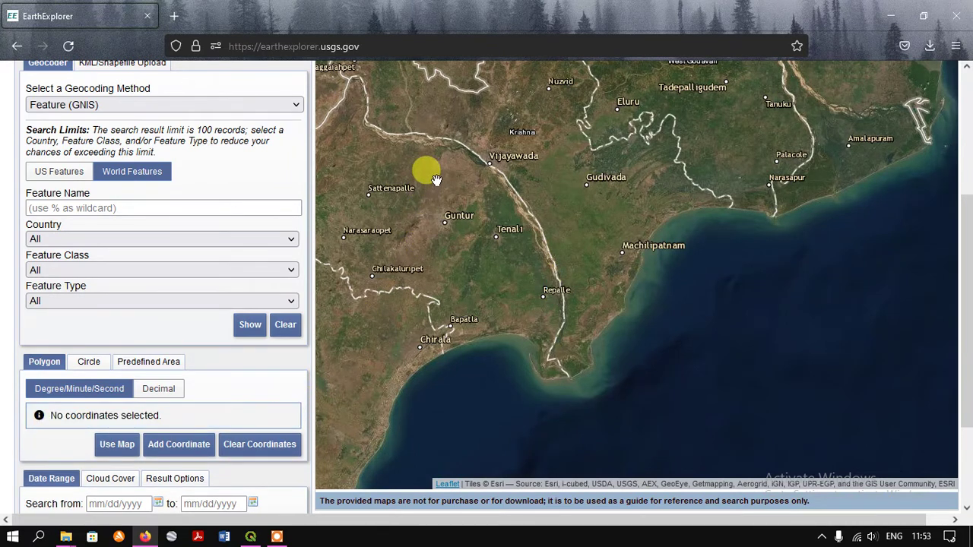
{"action": "left_click", "coordinate": [430, 124]}
{"action": "left_click", "coordinate": [676, 125]}
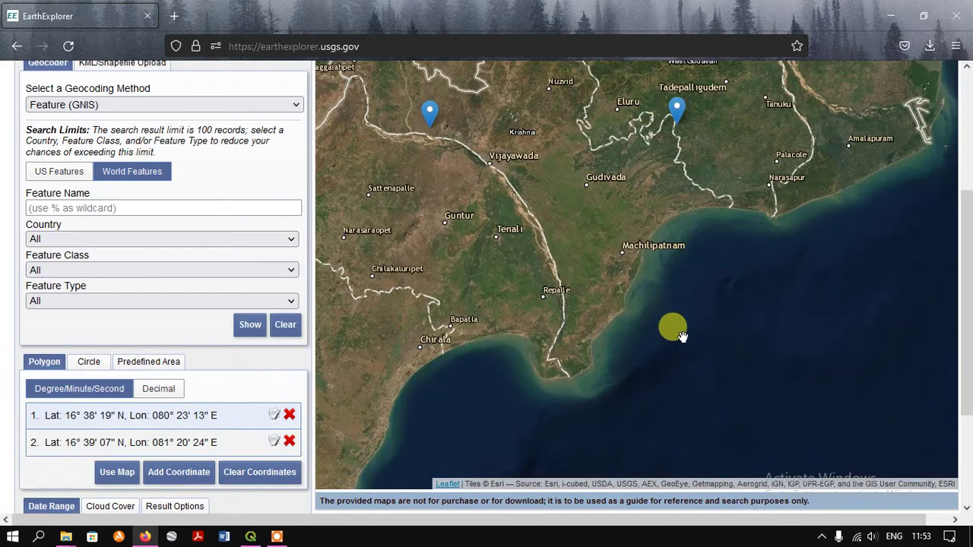
{"action": "left_click", "coordinate": [681, 360]}
{"action": "left_click", "coordinate": [436, 366]}
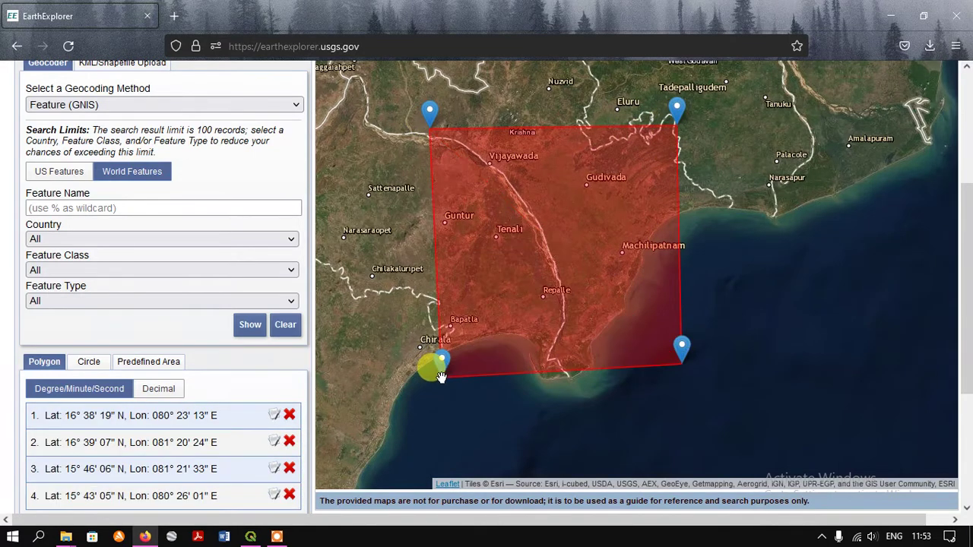
{"action": "left_click_drag", "start_coordinate": [432, 360], "coordinate": [430, 368]}
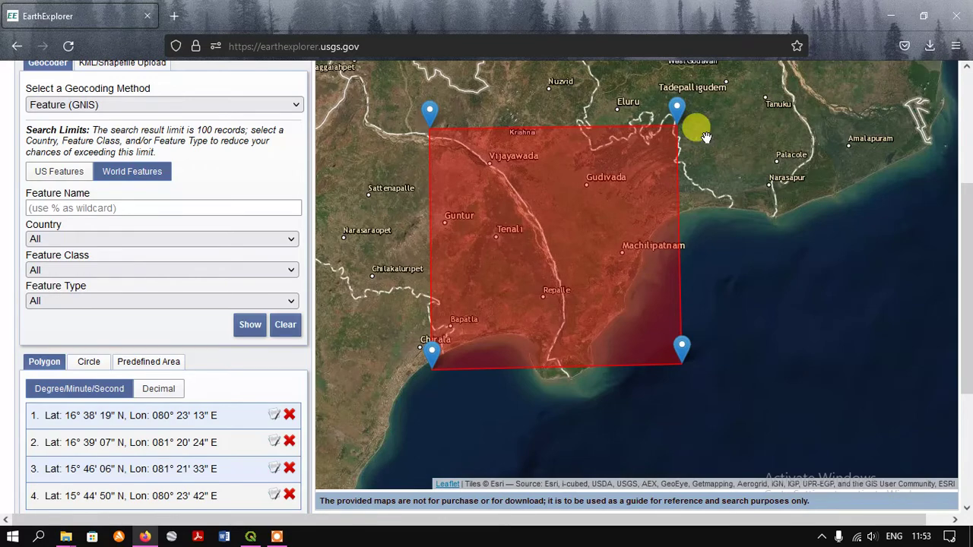
{"action": "scroll", "coordinate": [161, 351], "scroll_direction": "down", "scroll_amount": 1}
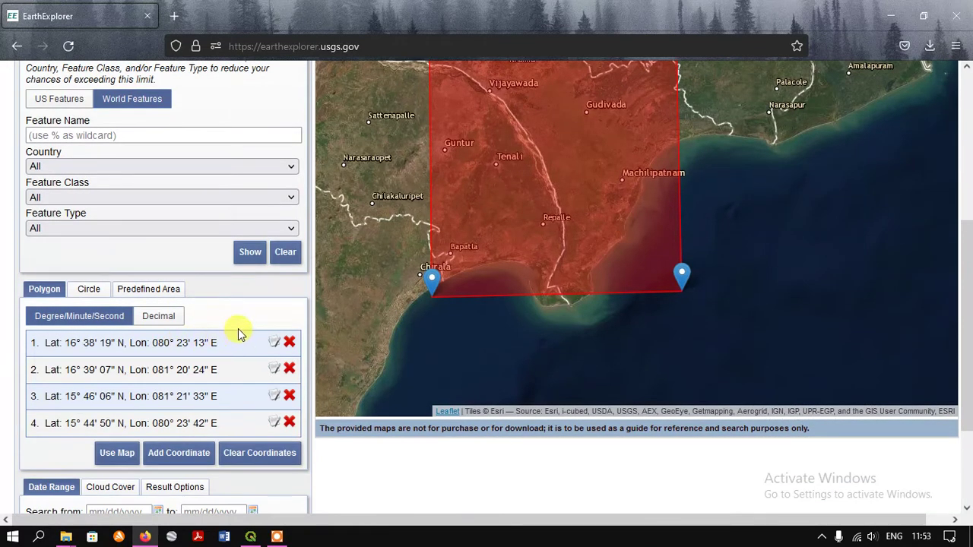
{"action": "scroll", "coordinate": [238, 335], "scroll_direction": "down", "scroll_amount": 2}
On the Data Sets tab, expand Digital Elevation and its SRTM group to reveal SRTM 1 Arc-Second Global.
{"action": "left_click", "coordinate": [124, 426]}
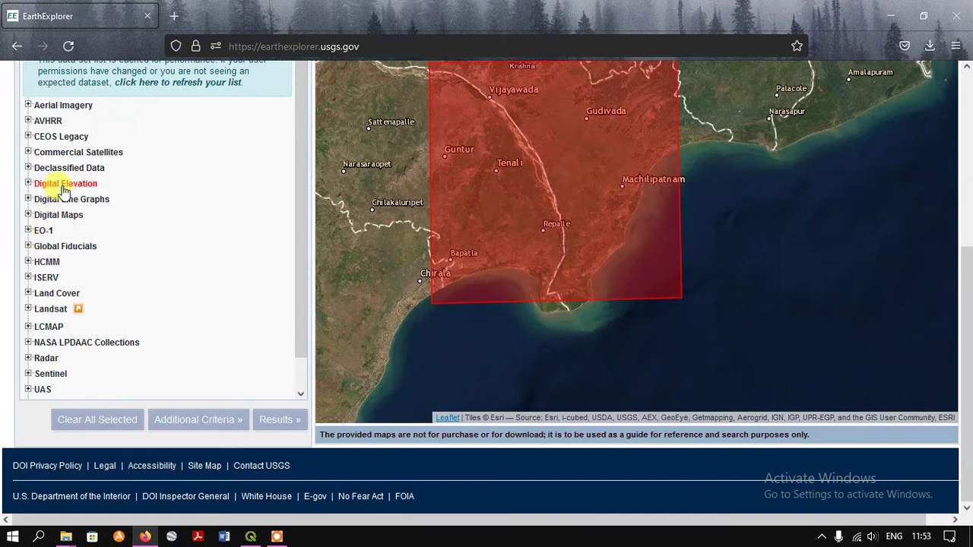
{"action": "left_click", "coordinate": [27, 184]}
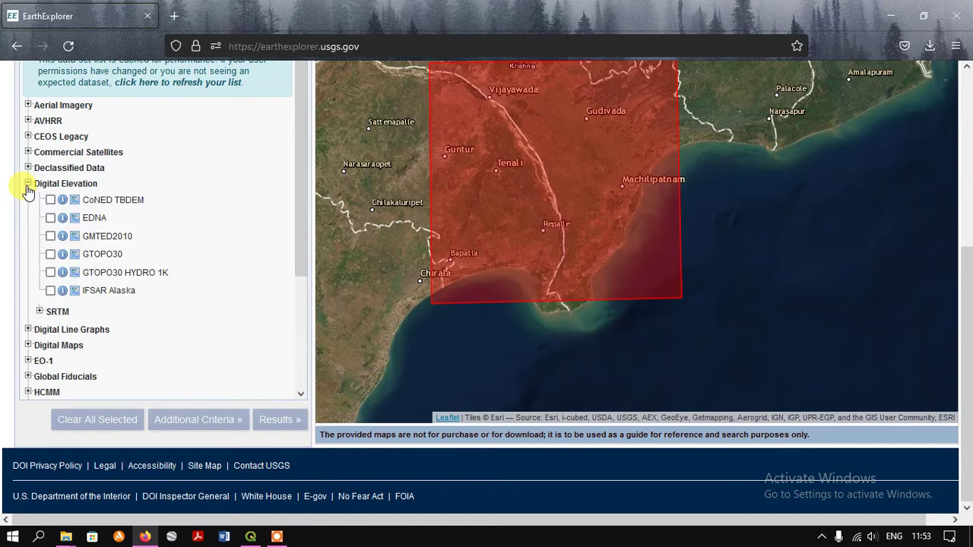
{"action": "left_click", "coordinate": [43, 312]}
{"action": "scroll", "coordinate": [65, 298], "scroll_direction": "down", "scroll_amount": 2}
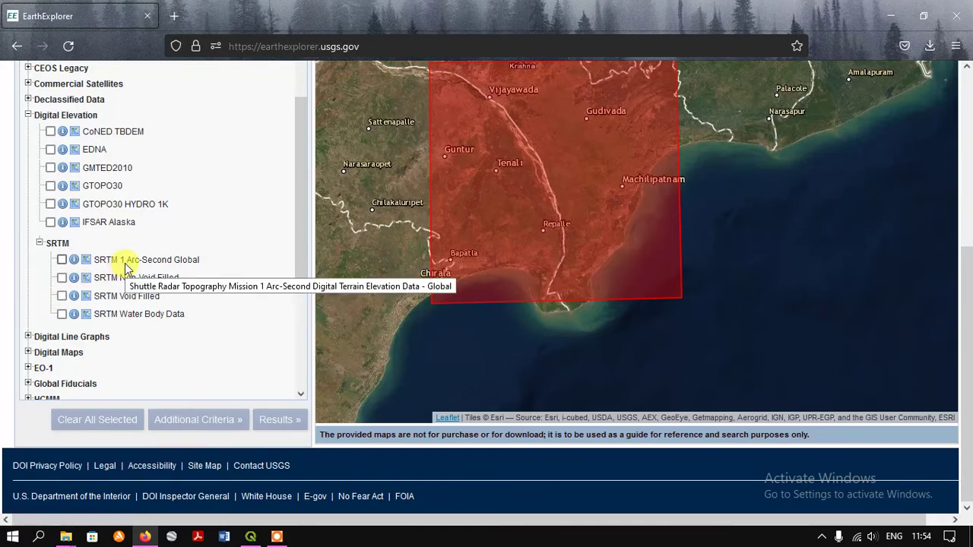
Search the SRTM 1 Arc-Second Global data set, returning four tiles SRTM1N15E080V3 through SRTM1N16E081V3.
{"action": "left_click", "coordinate": [62, 261]}
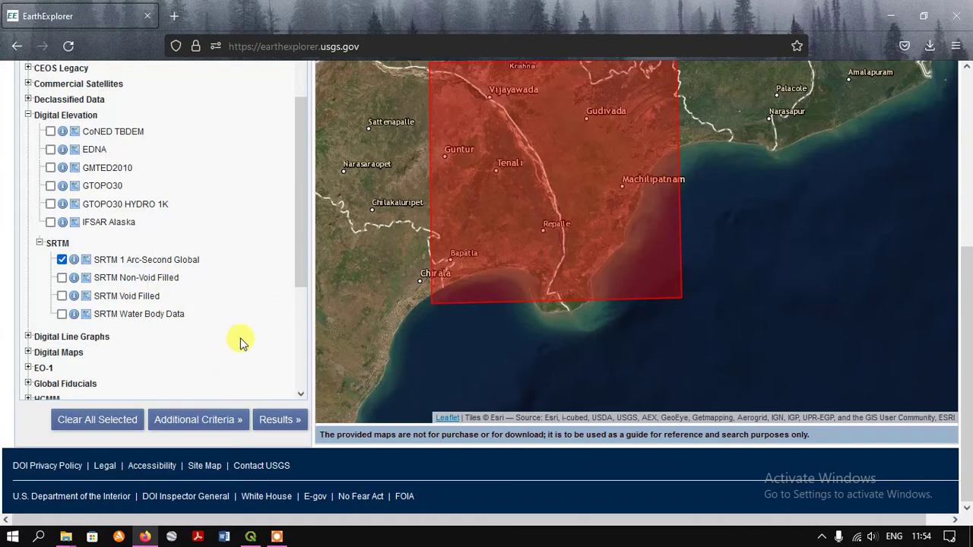
{"action": "left_click", "coordinate": [286, 420]}
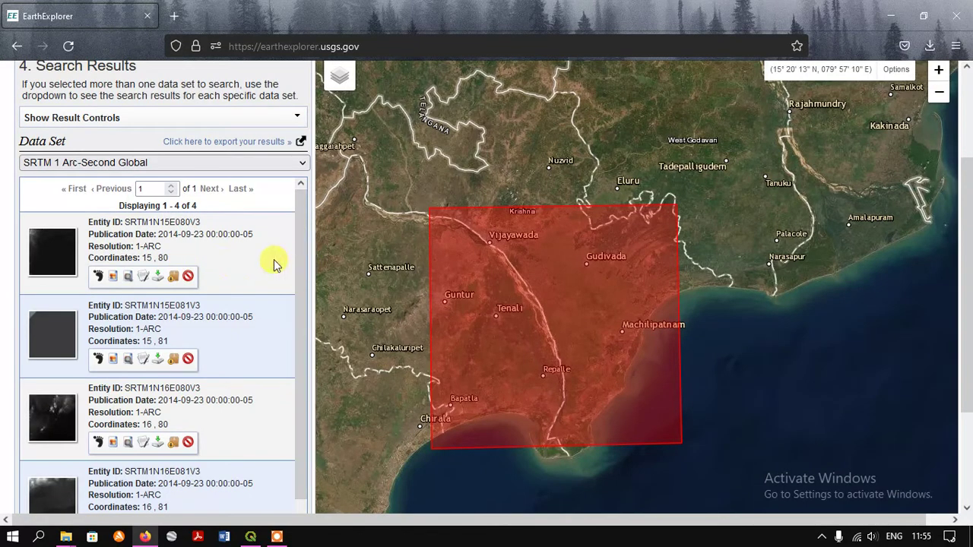
Show the footprints of all four result tiles on the map.
{"action": "left_click", "coordinate": [98, 277]}
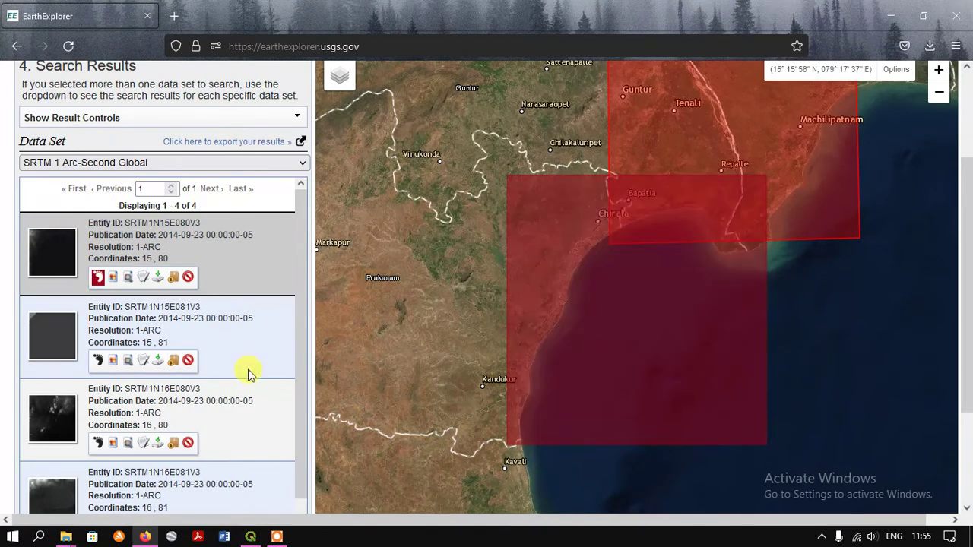
{"action": "left_click", "coordinate": [99, 363]}
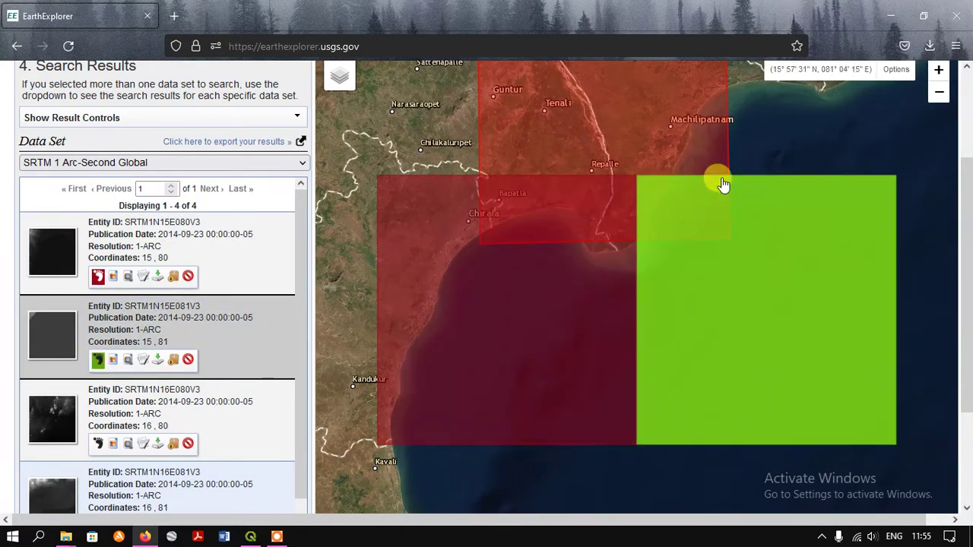
{"action": "scroll", "coordinate": [229, 377], "scroll_direction": "down", "scroll_amount": 1}
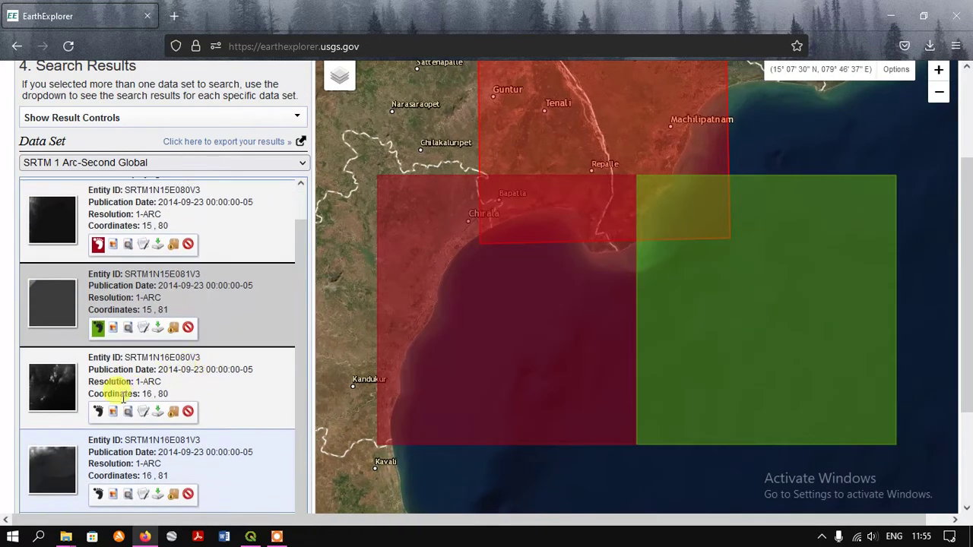
{"action": "left_click", "coordinate": [99, 410]}
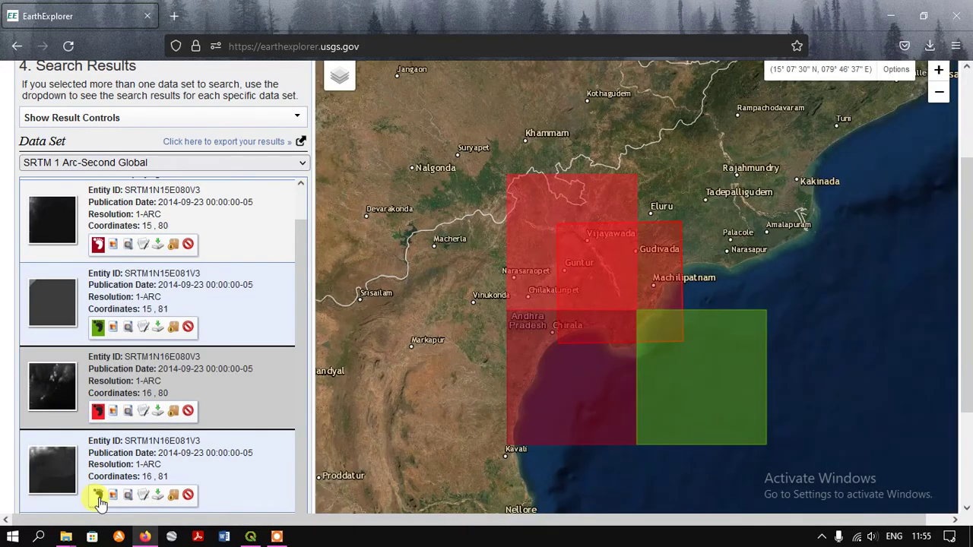
{"action": "left_click", "coordinate": [99, 494]}
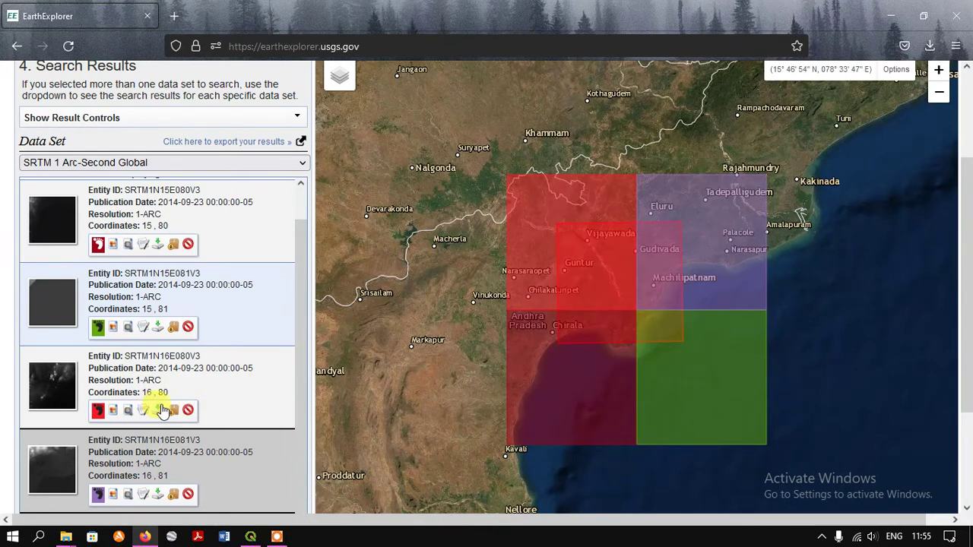
Hide the other three footprints, leaving only SRTM1N16E080V3 shown.
{"action": "left_click", "coordinate": [99, 328]}
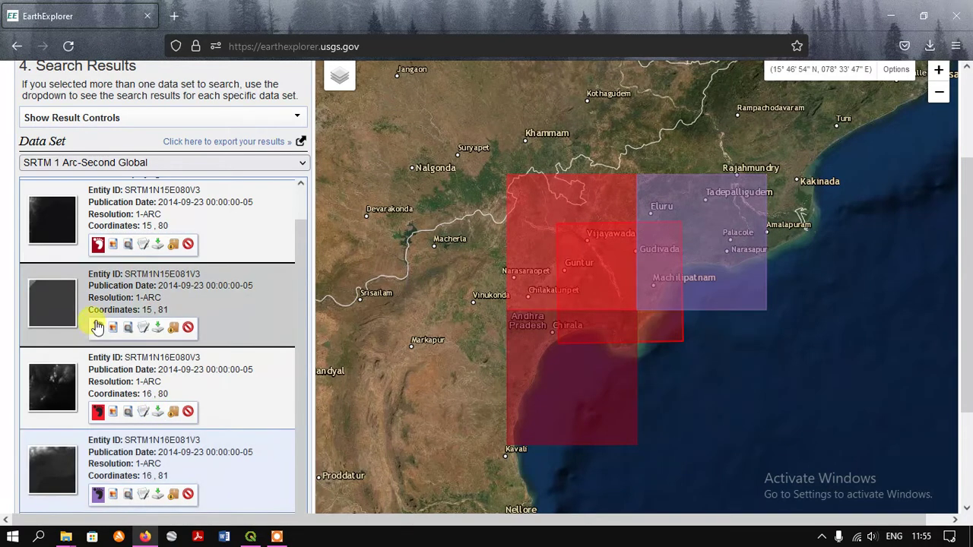
{"action": "left_click", "coordinate": [97, 244]}
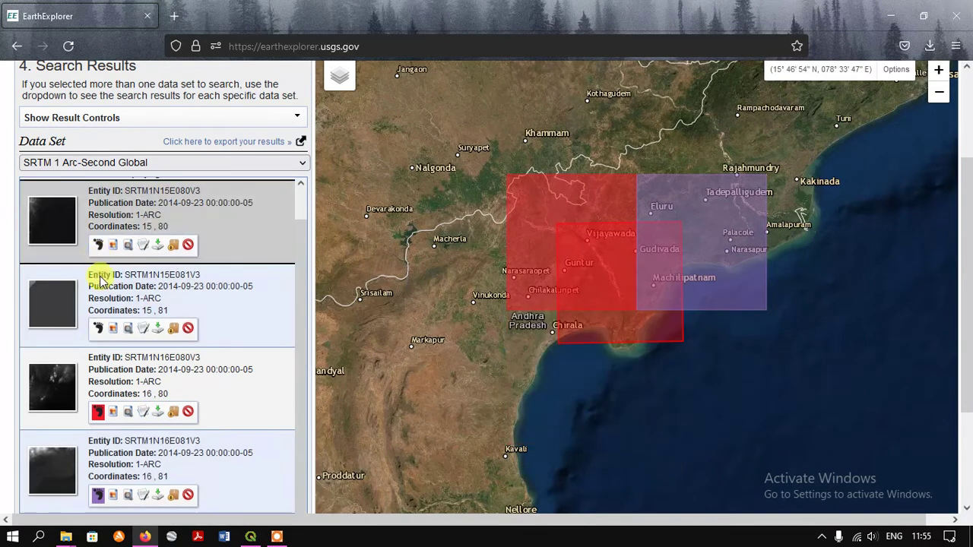
{"action": "left_click", "coordinate": [98, 495]}
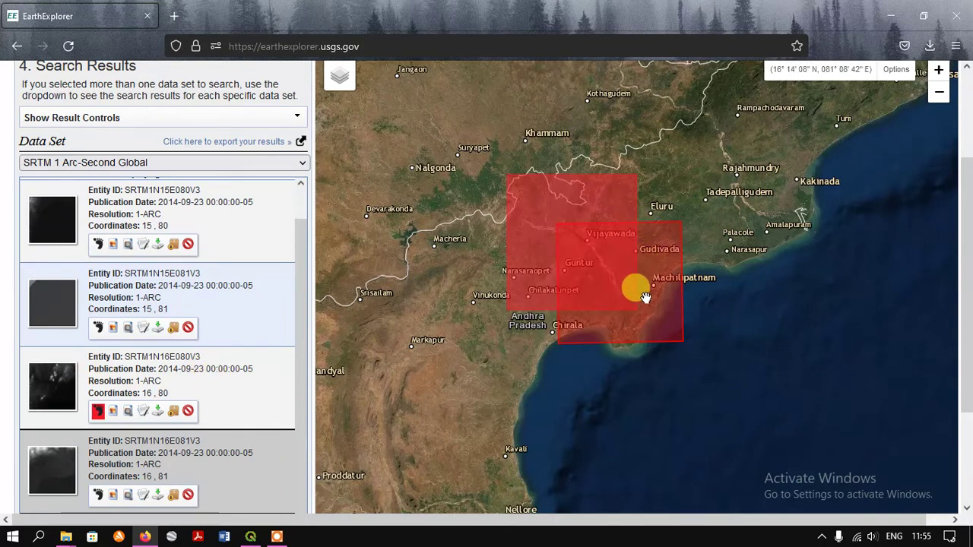
Download SRTM1N16E080V3 as a GeoTIFF 1 Arc-second file, n16_e080_1arc_v3.tif (24.7 MB).
{"action": "left_click", "coordinate": [158, 411]}
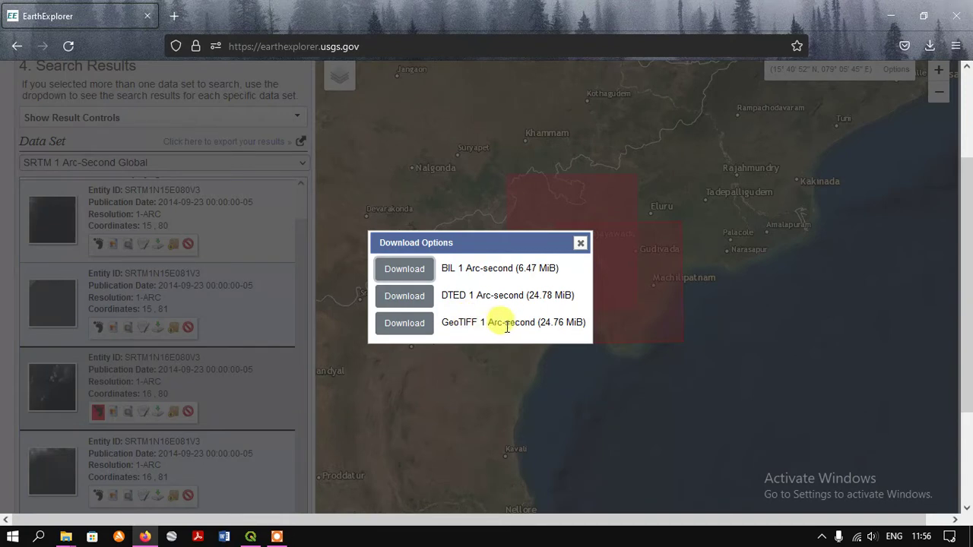
{"action": "left_click", "coordinate": [415, 331]}
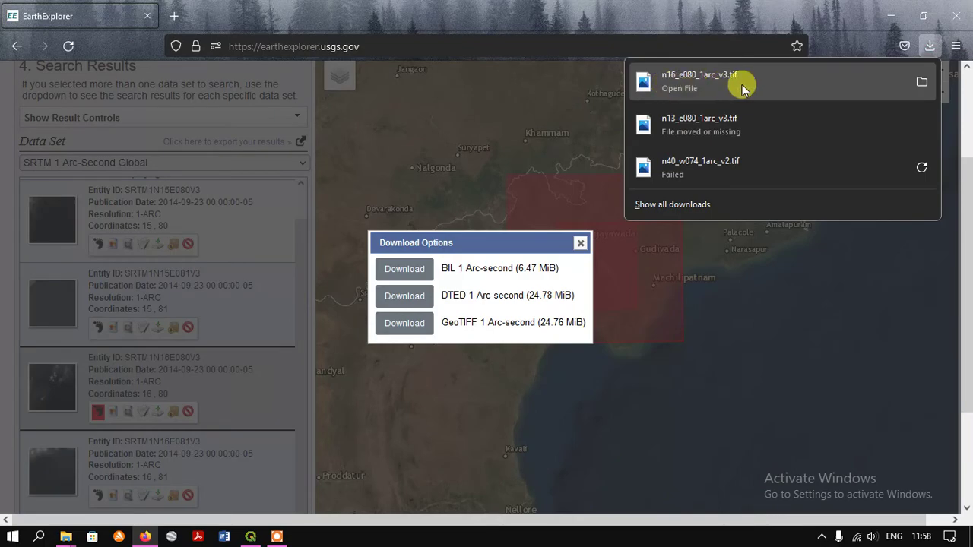
{"action": "left_click", "coordinate": [922, 82]}
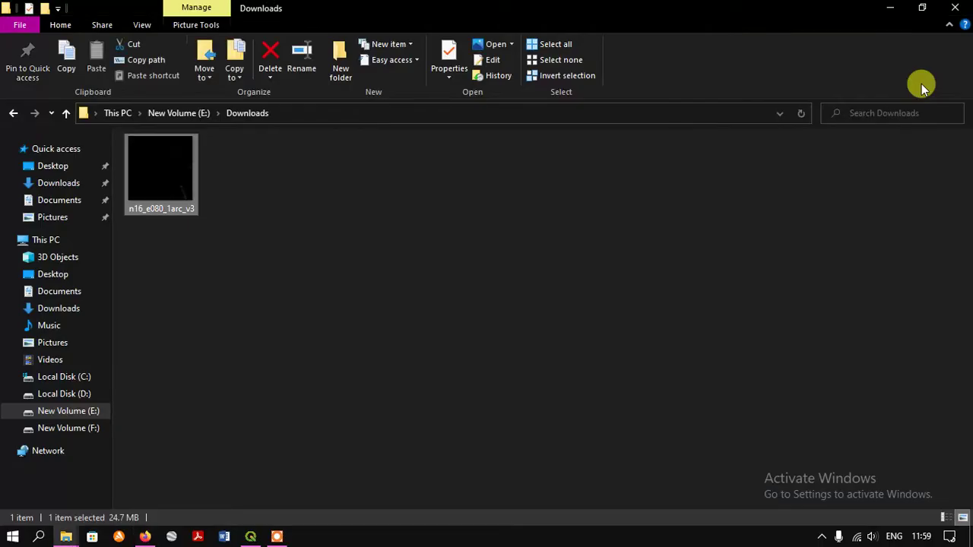
Locate n16_e080_1arc_v3.tif in the Downloads folder, then bring QGIS to the front.
{"action": "left_click", "coordinate": [174, 246]}
{"action": "left_click", "coordinate": [173, 183]}
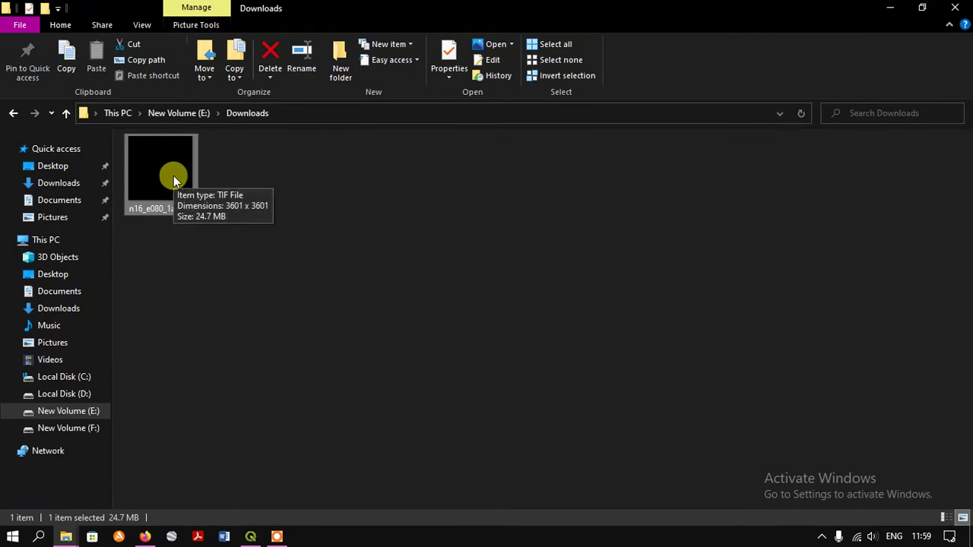
{"action": "left_click", "coordinate": [400, 417]}
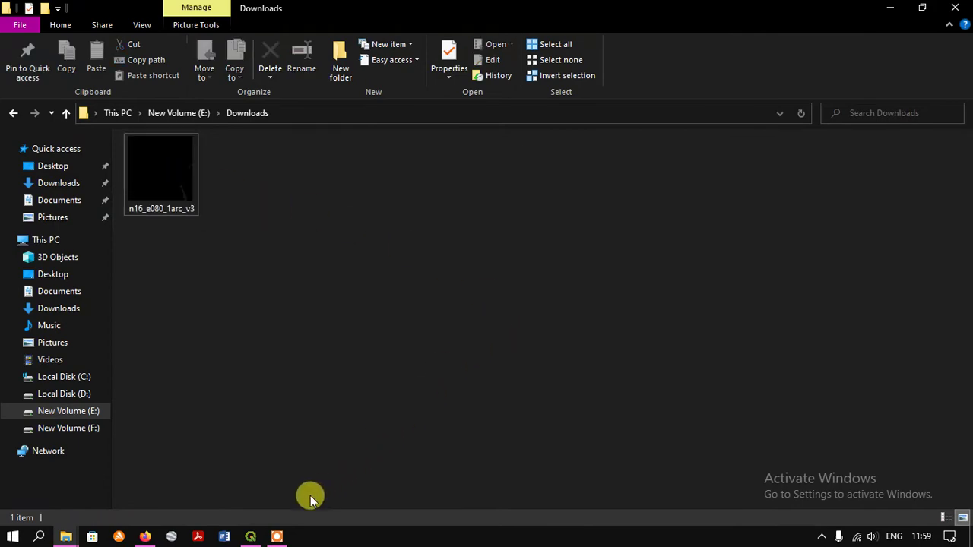
{"action": "left_click", "coordinate": [251, 534]}
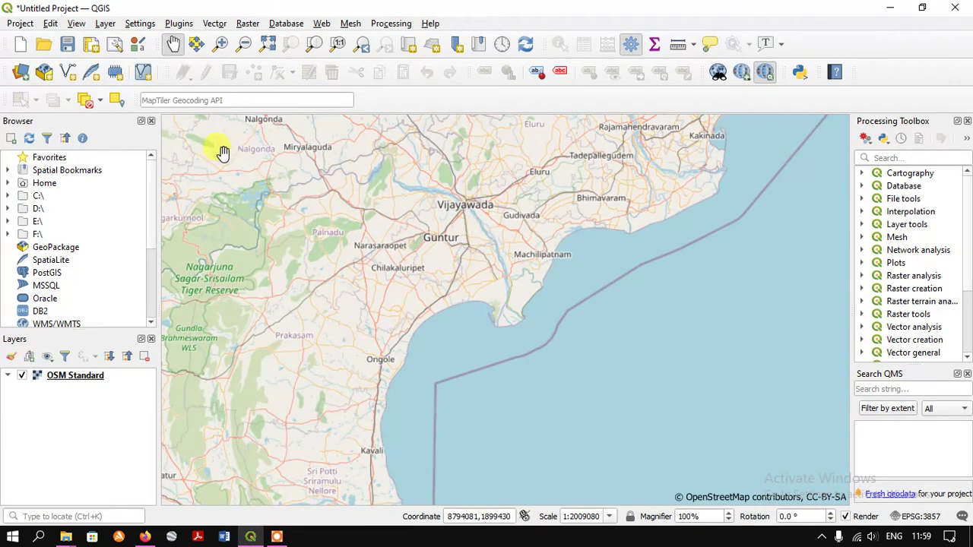
Add n16_e080_1arc_v3.tif as a raster layer over the OSM Standard basemap.
{"action": "left_click", "coordinate": [21, 73]}
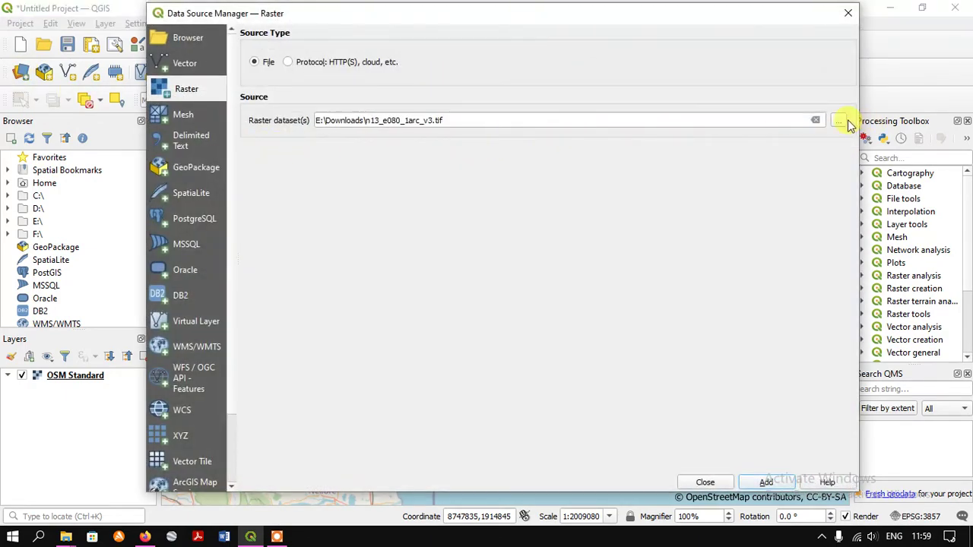
{"action": "left_click", "coordinate": [838, 122]}
{"action": "left_click", "coordinate": [295, 141]}
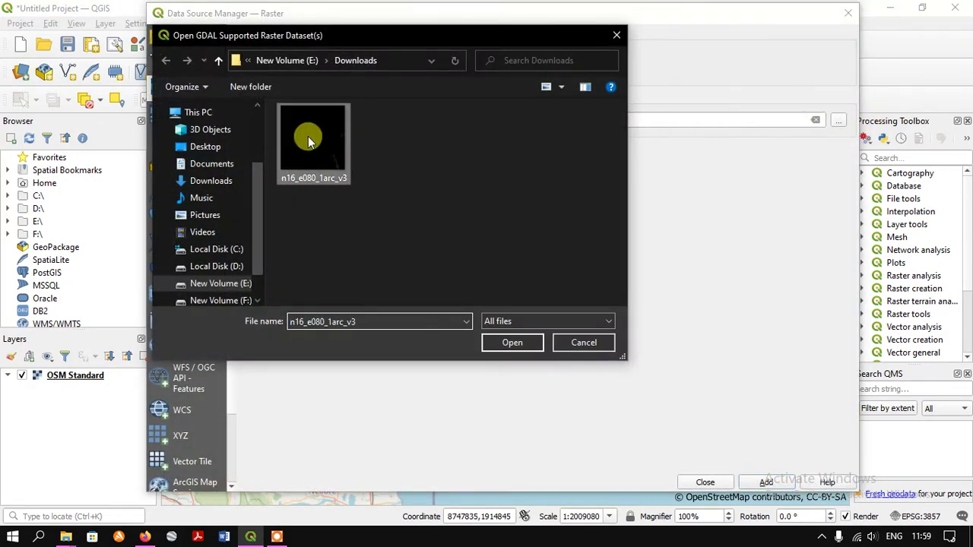
{"action": "left_click", "coordinate": [518, 342]}
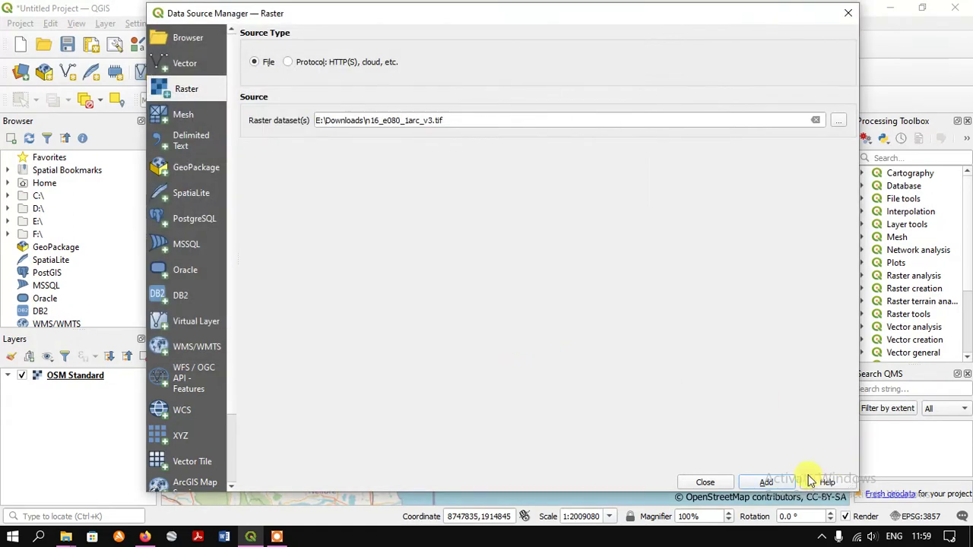
{"action": "left_click", "coordinate": [769, 483]}
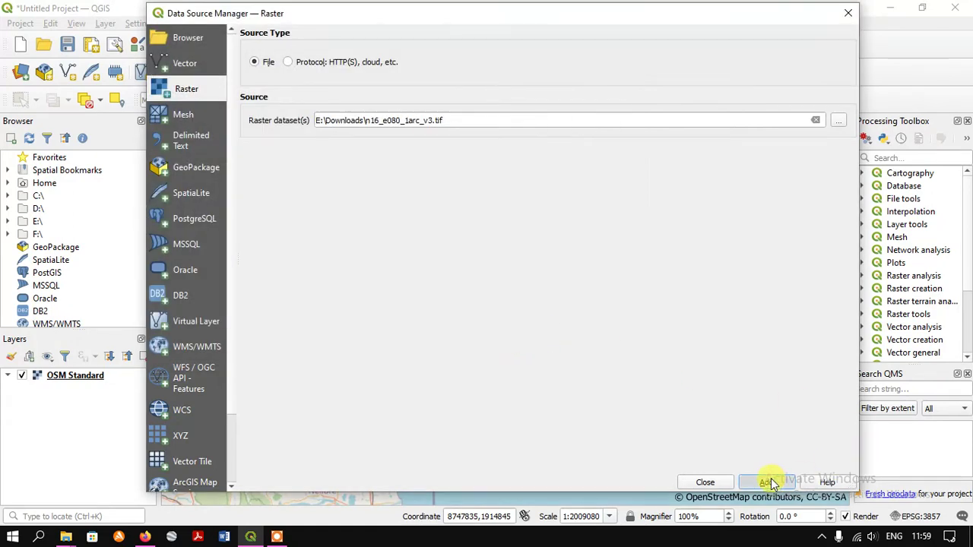
{"action": "left_click", "coordinate": [848, 13]}
{"action": "scroll", "coordinate": [459, 214], "scroll_direction": "down", "scroll_amount": 1}
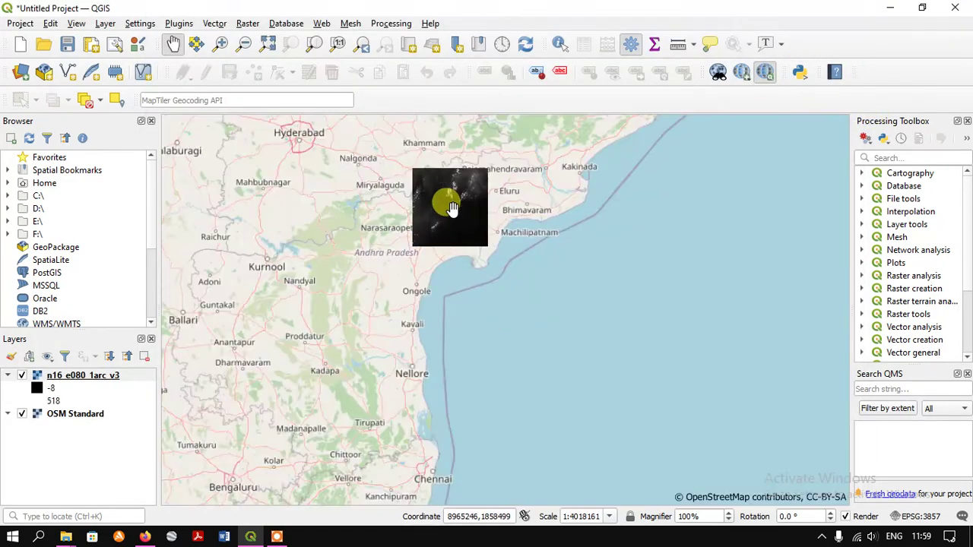
{"action": "scroll", "coordinate": [451, 207], "scroll_direction": "up", "scroll_amount": 2}
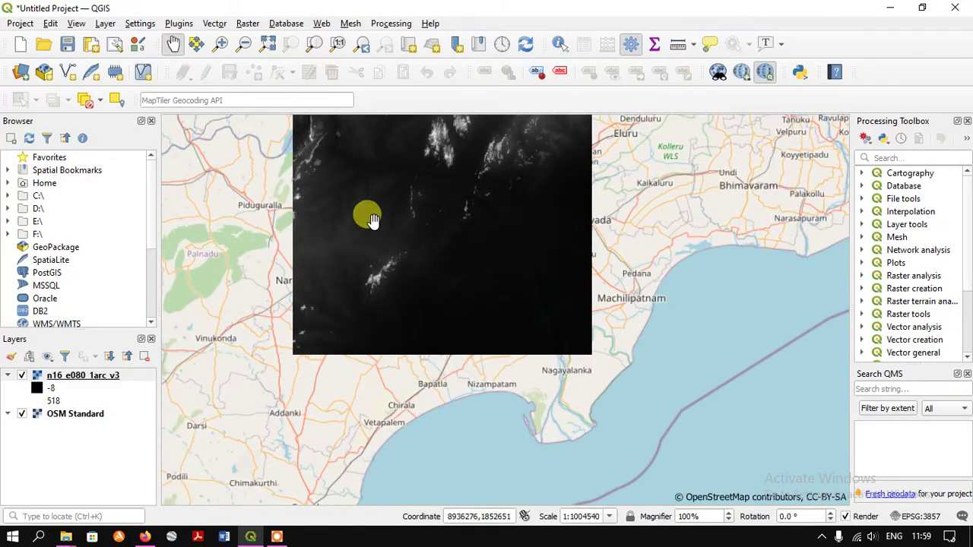
{"action": "scroll", "coordinate": [487, 244], "scroll_direction": "down", "scroll_amount": 1}
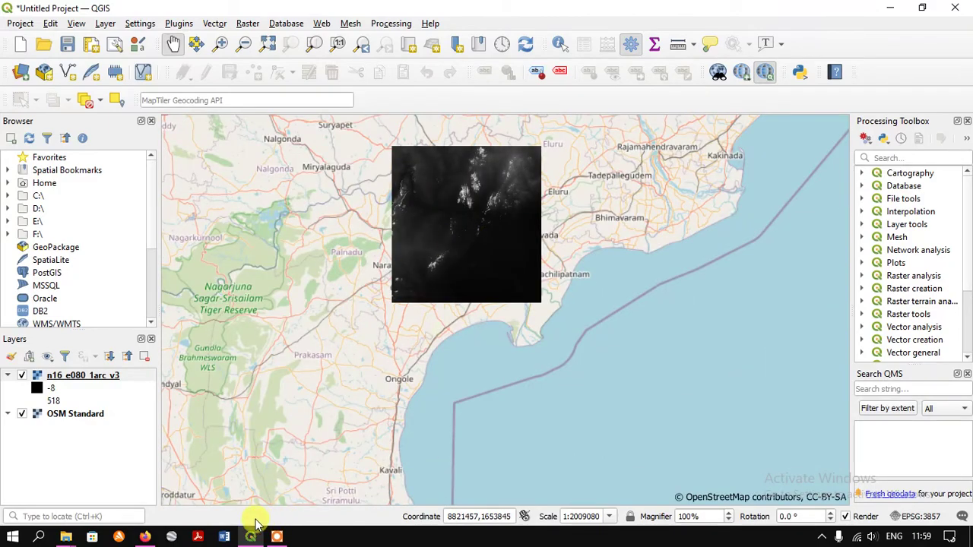
Close EarthExplorer's Download Options in Firefox and return to the QGIS project.
{"action": "left_click", "coordinate": [144, 537]}
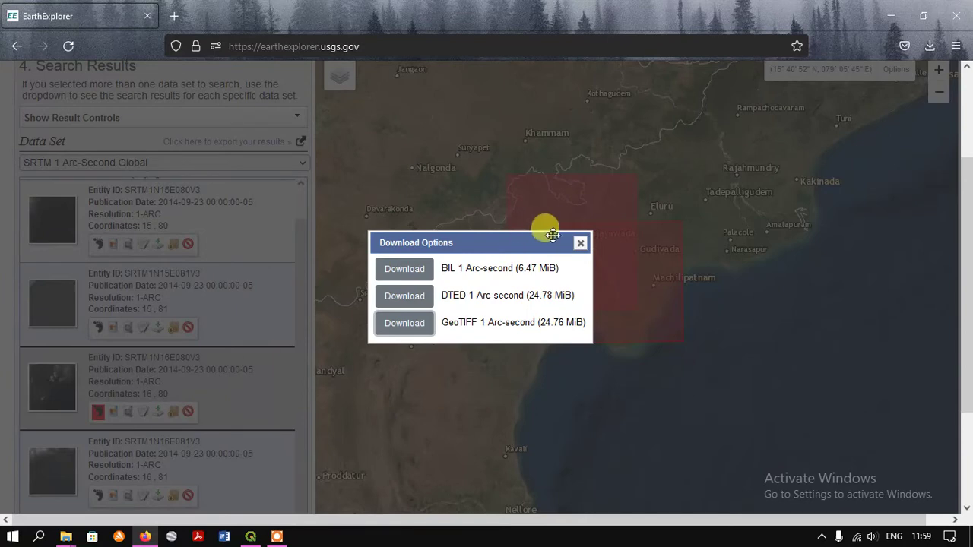
{"action": "left_click", "coordinate": [582, 244]}
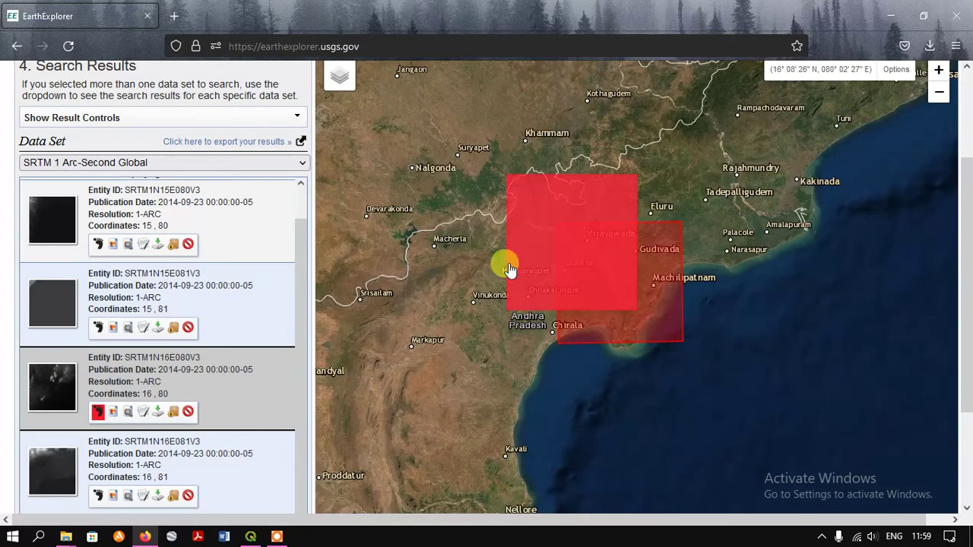
{"action": "left_click", "coordinate": [250, 537]}
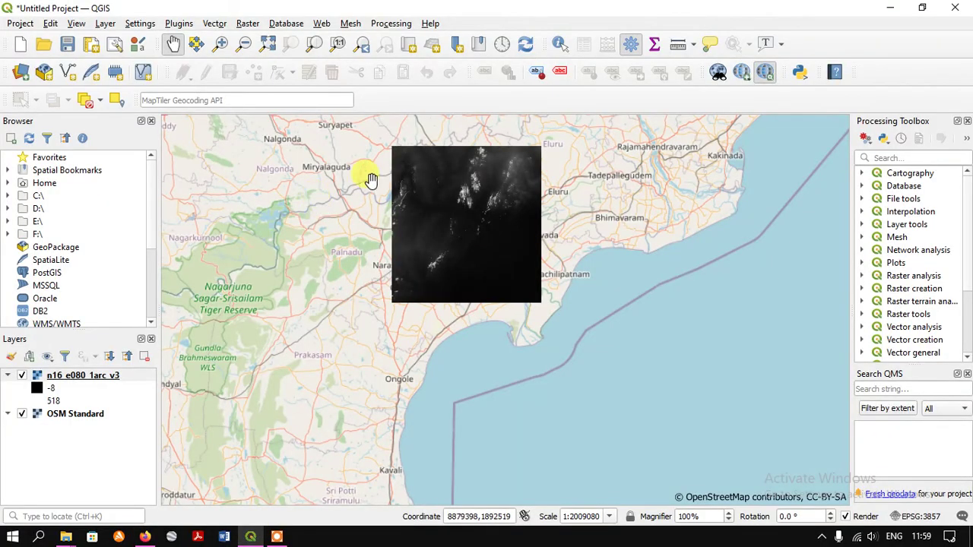
Set the elevation layer's render type to Singleband pseudocolor in its Symbology properties.
{"action": "right_click", "coordinate": [97, 374]}
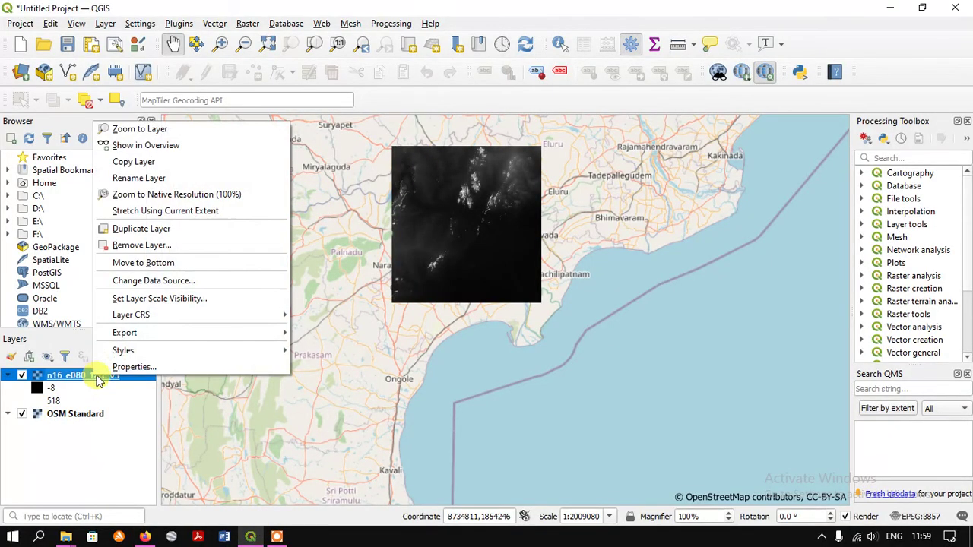
{"action": "left_click", "coordinate": [113, 373]}
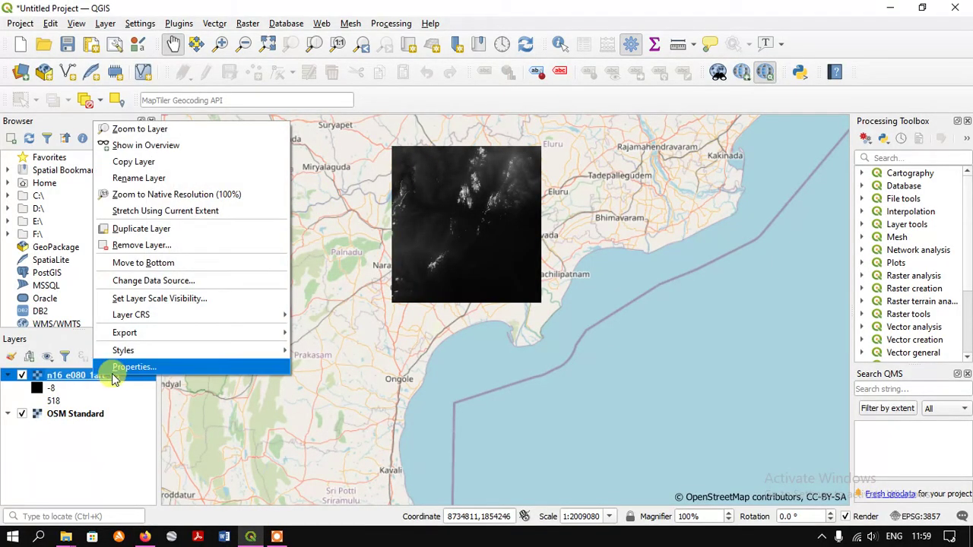
{"action": "left_click", "coordinate": [121, 371]}
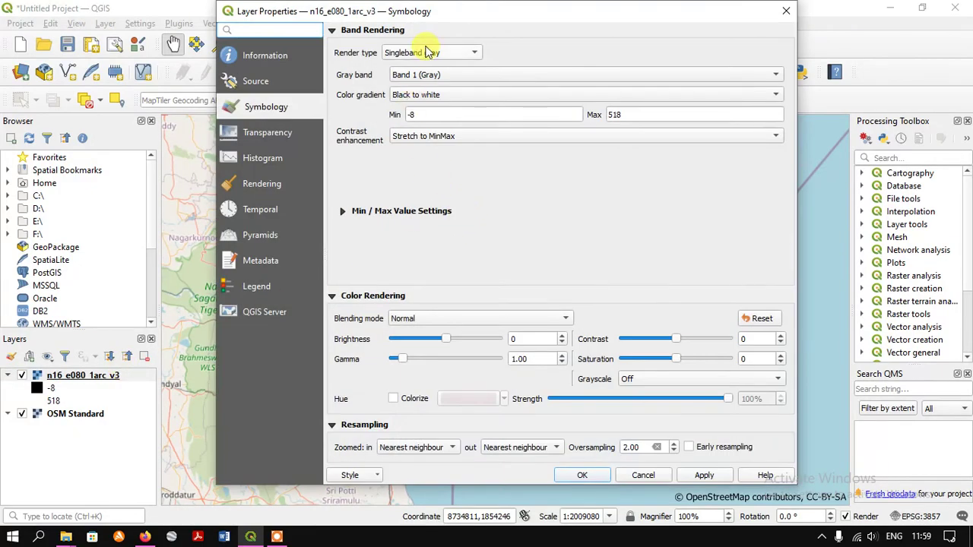
{"action": "left_click", "coordinate": [429, 52]}
{"action": "left_click", "coordinate": [428, 67]}
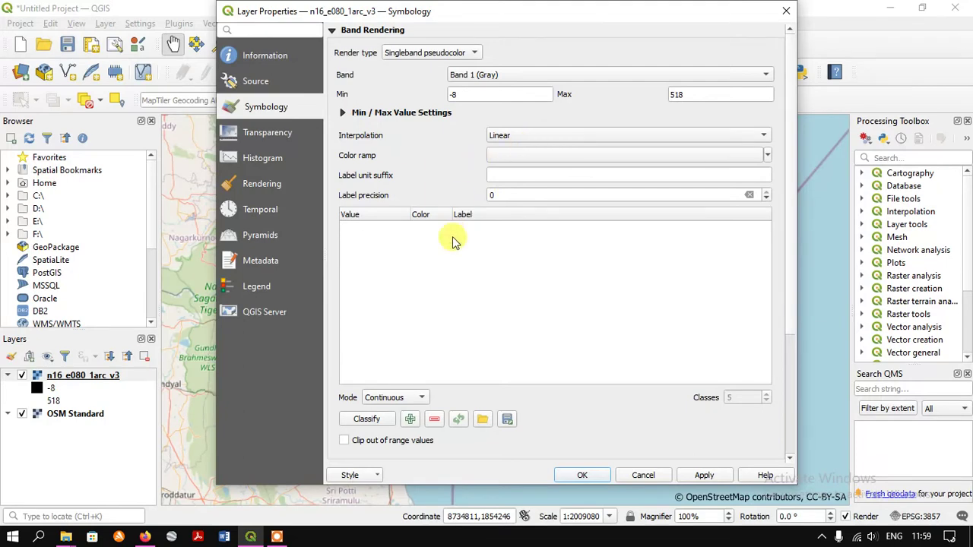
Create a new colour ramp of type Catalog: cpt-city.
{"action": "left_click", "coordinate": [768, 156]}
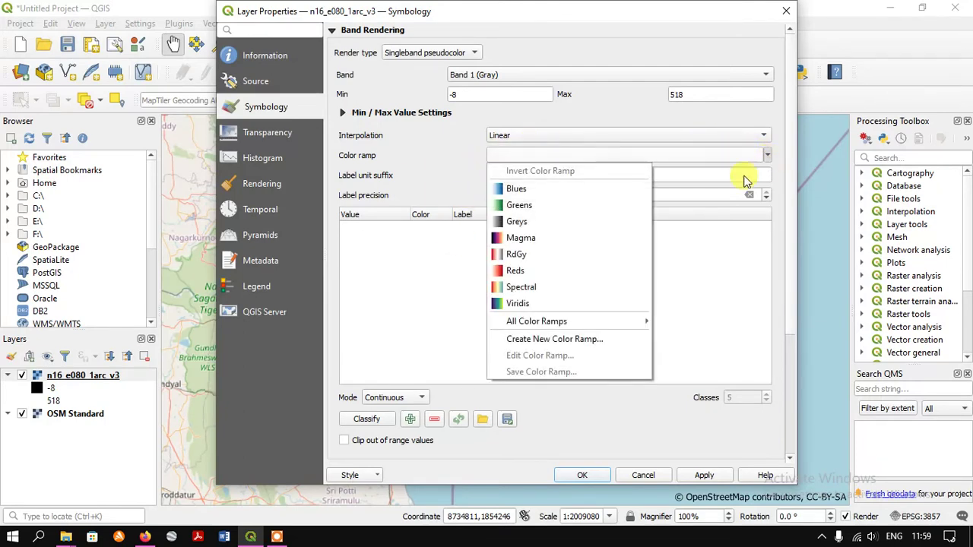
{"action": "left_click", "coordinate": [565, 344]}
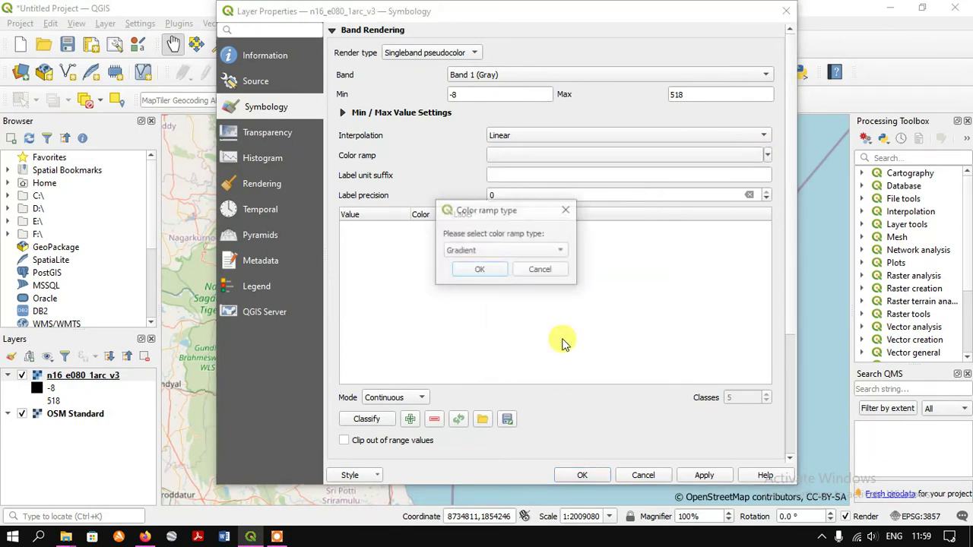
{"action": "left_click", "coordinate": [504, 254]}
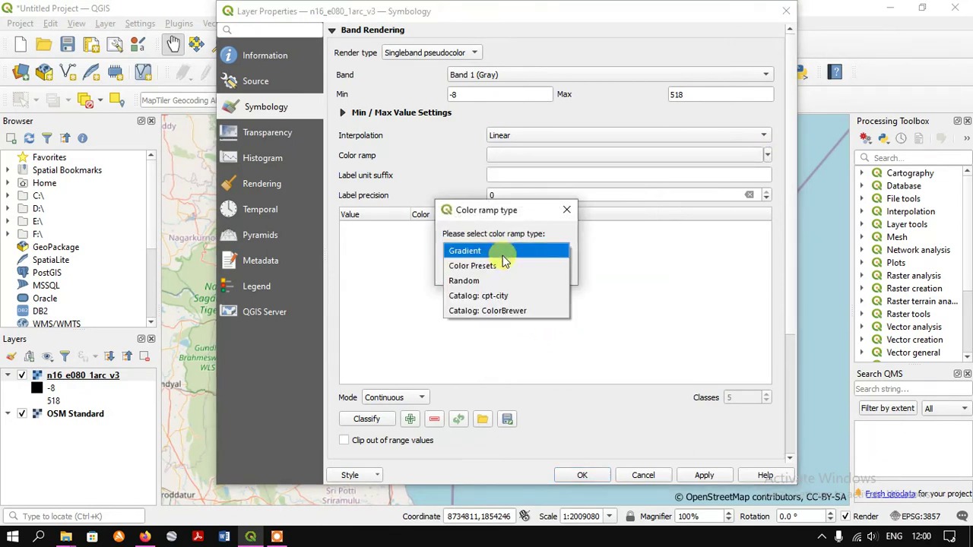
{"action": "left_click", "coordinate": [505, 297]}
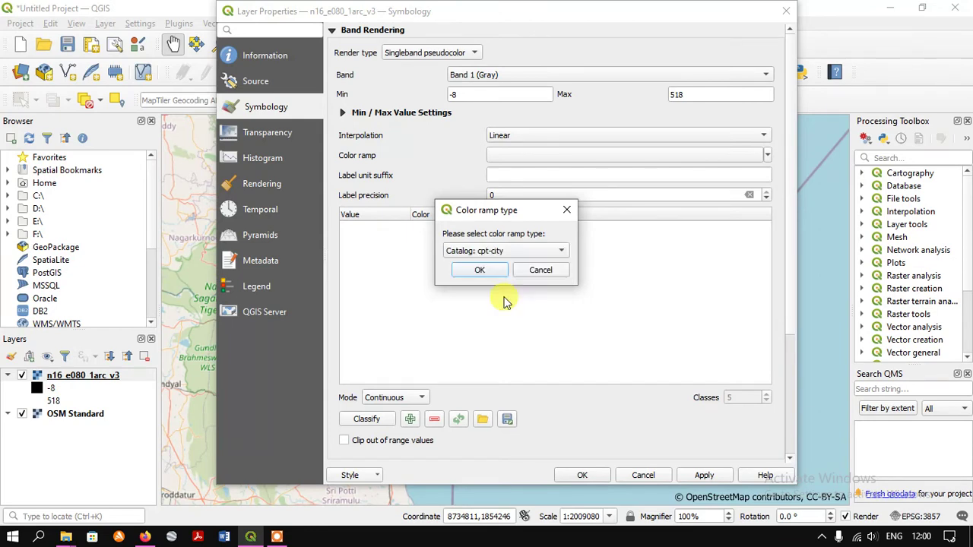
{"action": "left_click", "coordinate": [480, 270]}
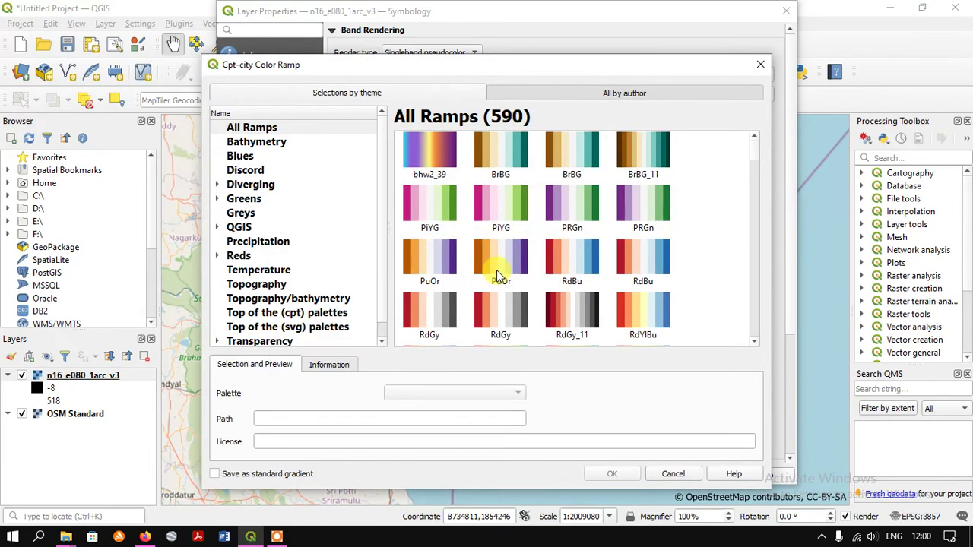
Choose the wiki-schwarzwald-cont palette from cpt-city's Topography group as the colour ramp.
{"action": "left_click", "coordinate": [257, 285]}
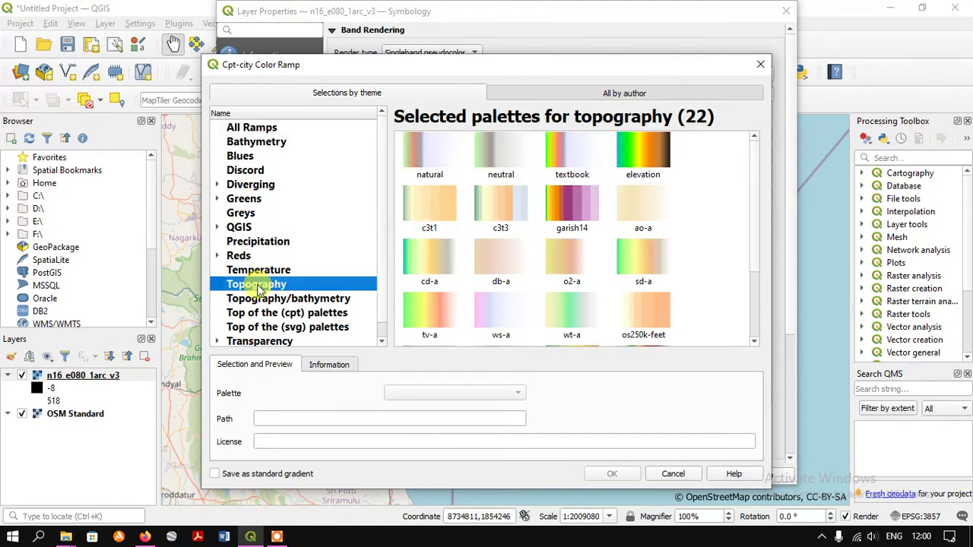
{"action": "scroll", "coordinate": [543, 284], "scroll_direction": "down", "scroll_amount": 2}
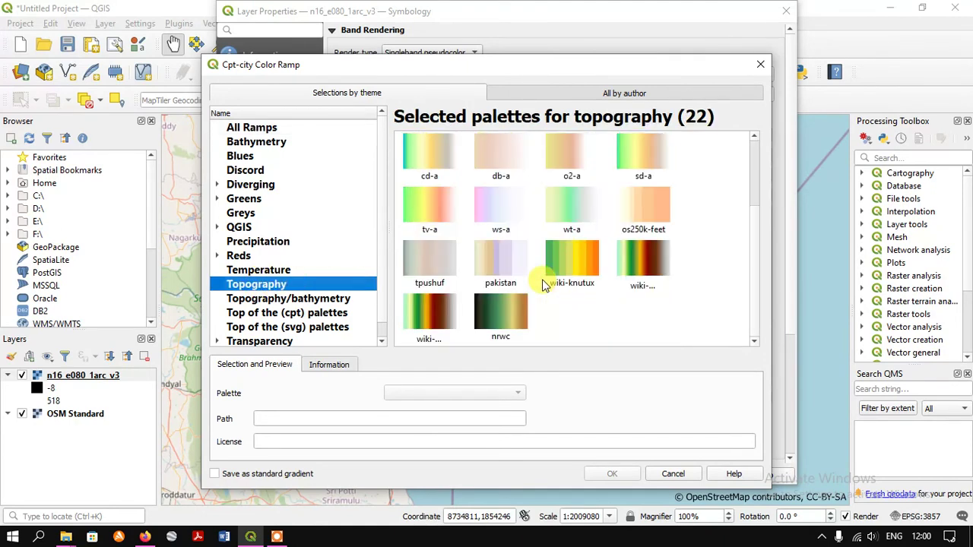
{"action": "left_click", "coordinate": [651, 265]}
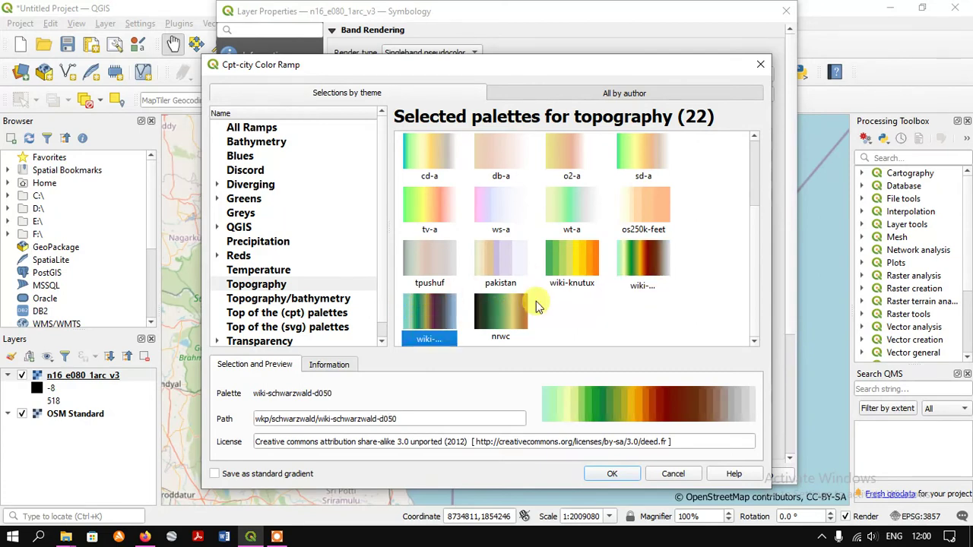
{"action": "left_click", "coordinate": [632, 266]}
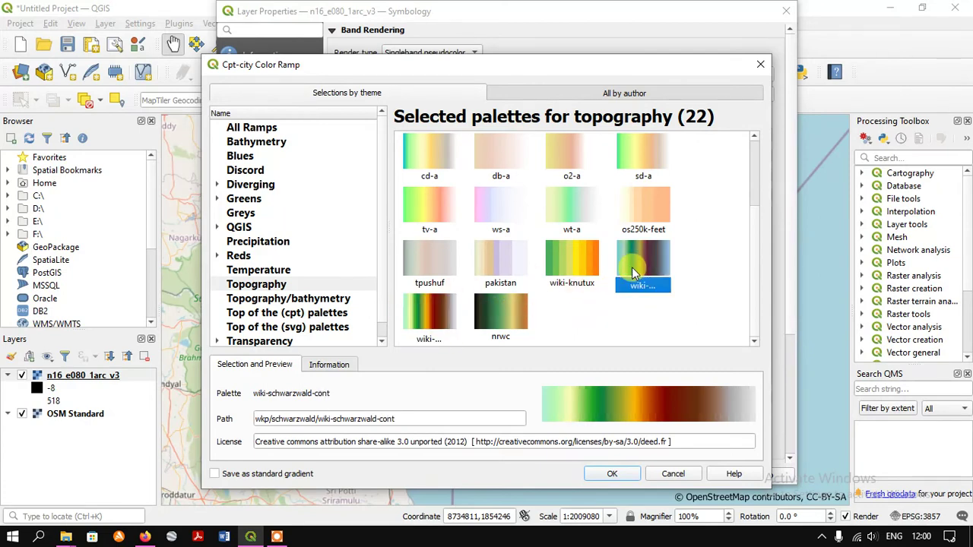
{"action": "left_click", "coordinate": [610, 474]}
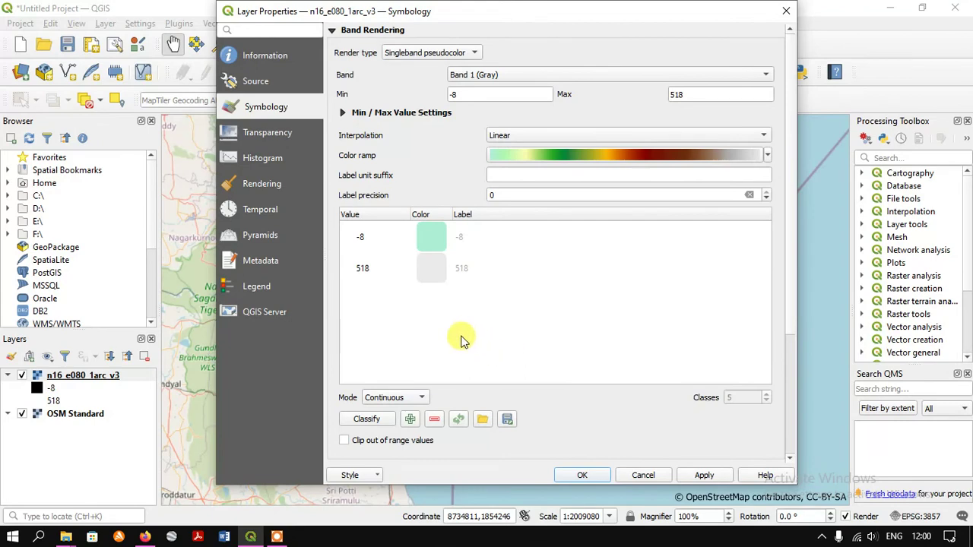
Switch the classification mode to Equal Interval with 7 classes, then apply and close.
{"action": "left_click", "coordinate": [420, 401]}
{"action": "left_click", "coordinate": [412, 412]}
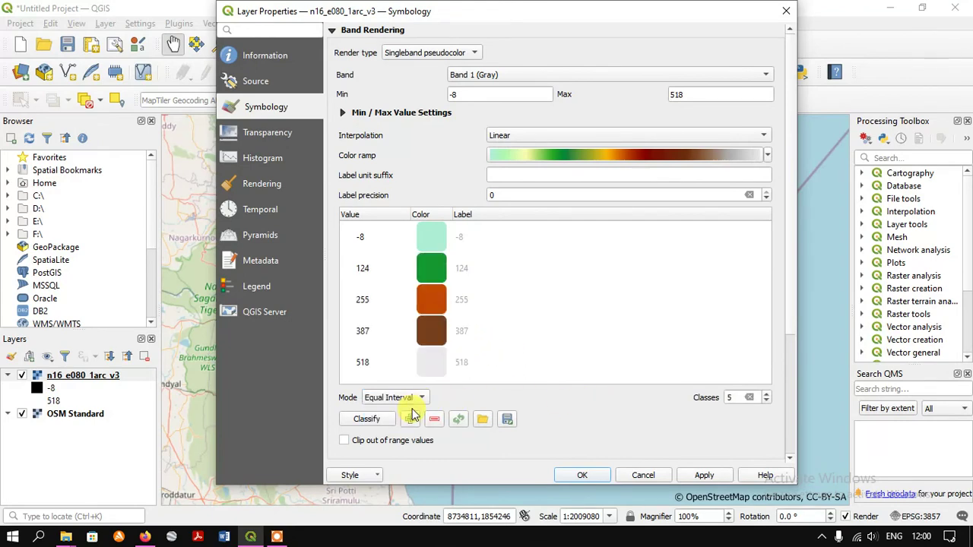
{"action": "double_click", "coordinate": [732, 398]}
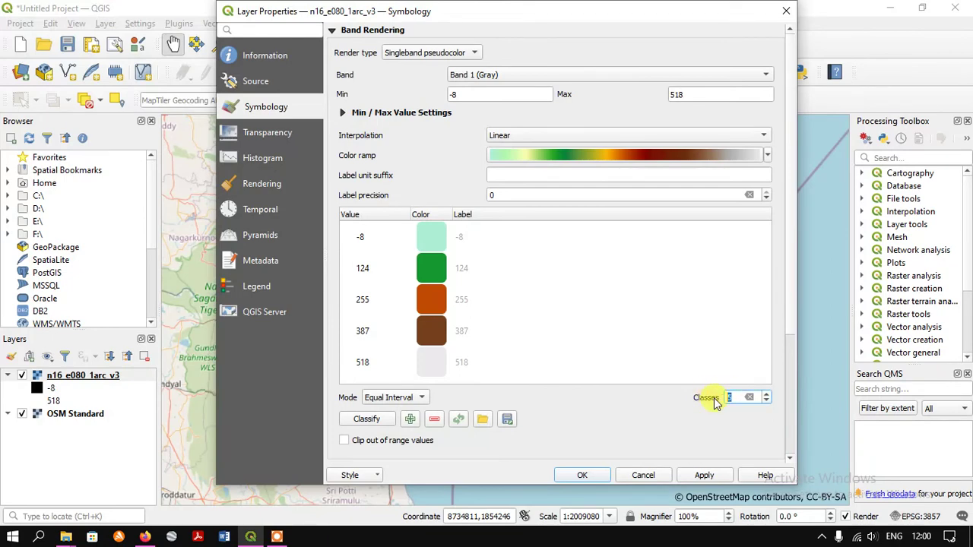
{"action": "type", "text": "7"}
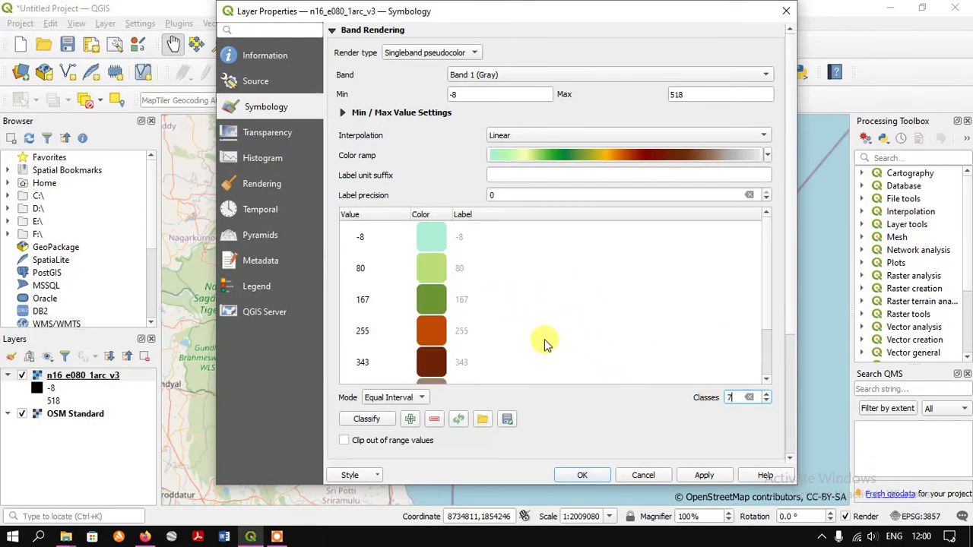
{"action": "scroll", "coordinate": [543, 342], "scroll_direction": "down", "scroll_amount": 5}
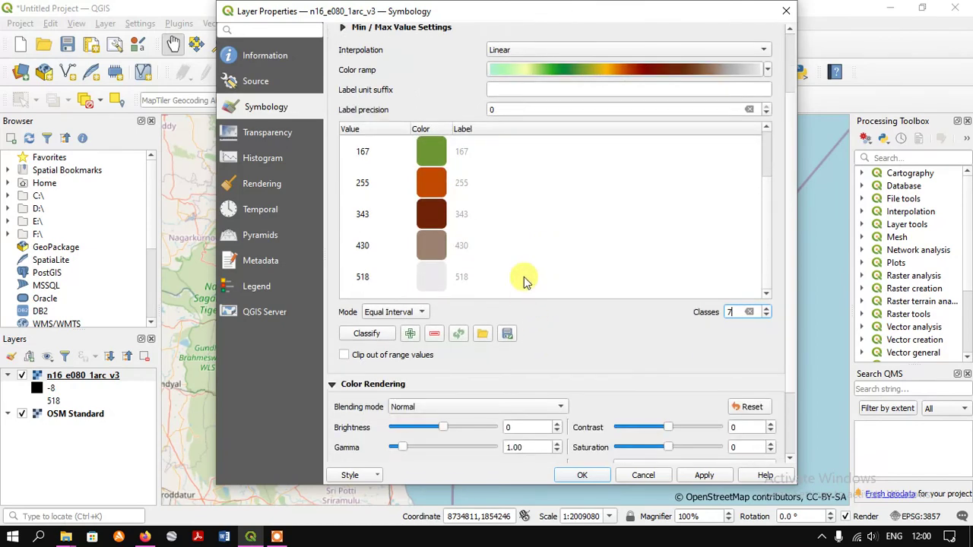
{"action": "scroll", "coordinate": [523, 280], "scroll_direction": "up", "scroll_amount": 4}
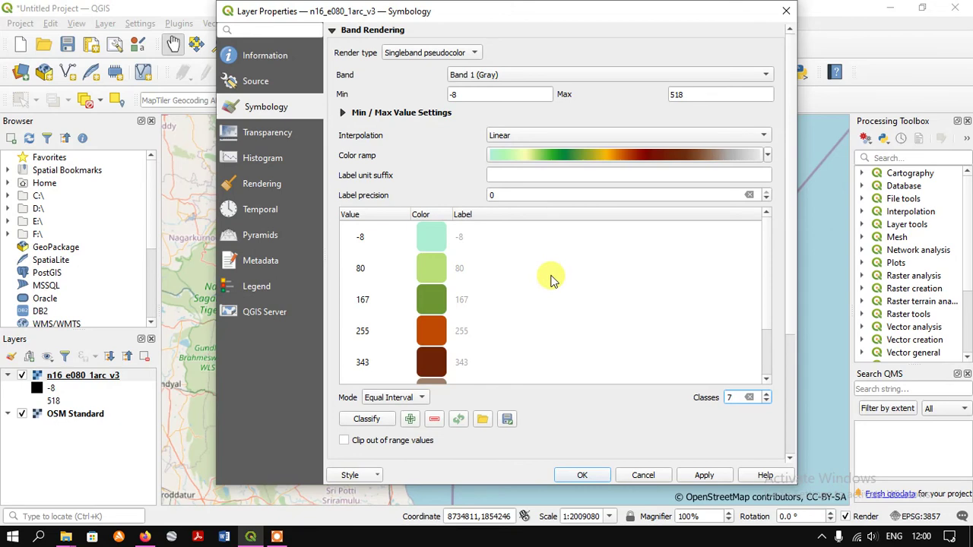
{"action": "left_click", "coordinate": [711, 474]}
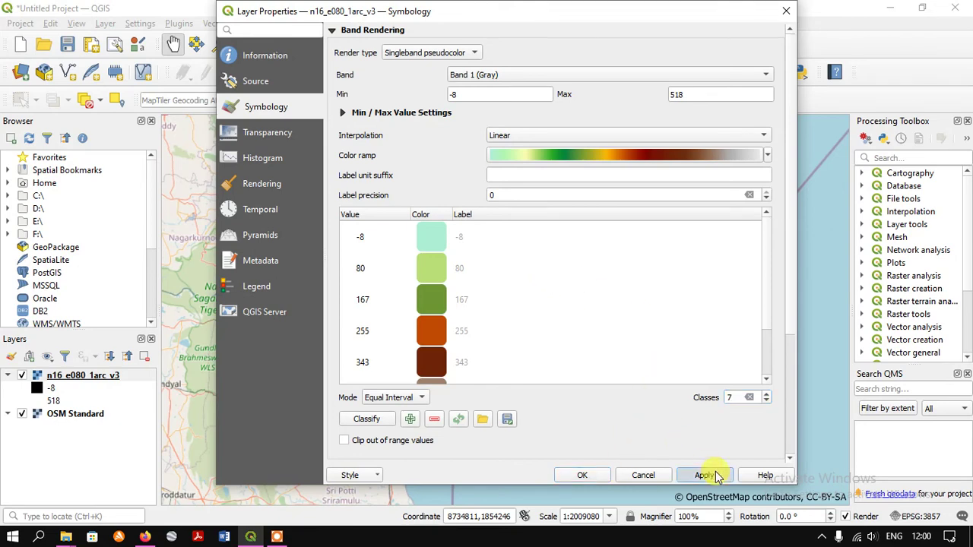
{"action": "left_click", "coordinate": [583, 474]}
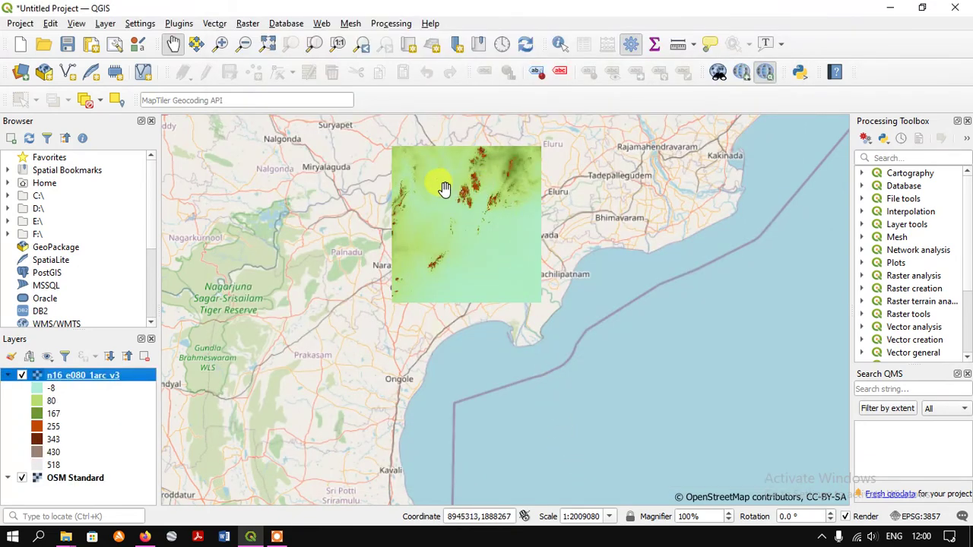
Zoom in on the coloured ridges, then back out to about 1:1004540.
{"action": "scroll", "coordinate": [446, 190], "scroll_direction": "up", "scroll_amount": 2}
{"action": "scroll", "coordinate": [593, 245], "scroll_direction": "up", "scroll_amount": 1}
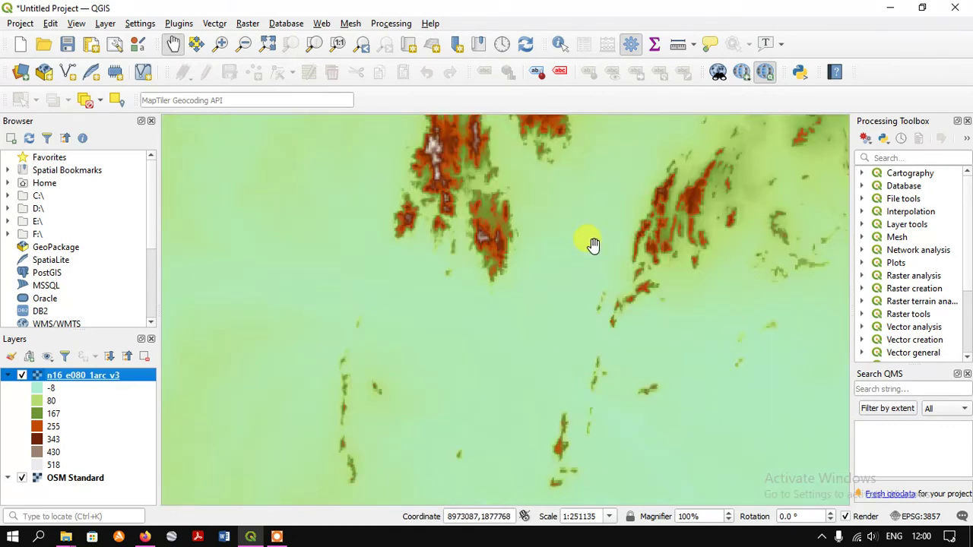
{"action": "scroll", "coordinate": [592, 245], "scroll_direction": "down", "scroll_amount": 1}
{"action": "scroll", "coordinate": [594, 245], "scroll_direction": "down", "scroll_amount": 1}
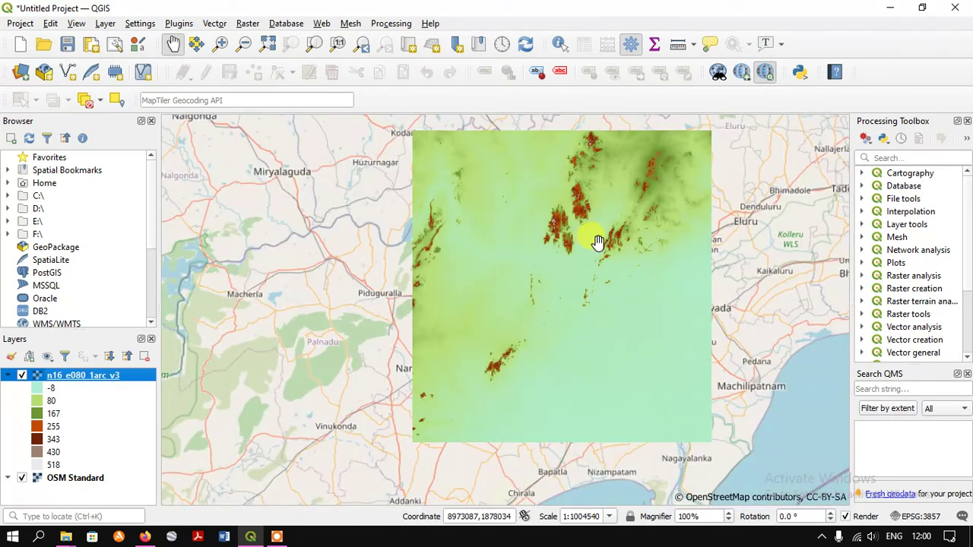